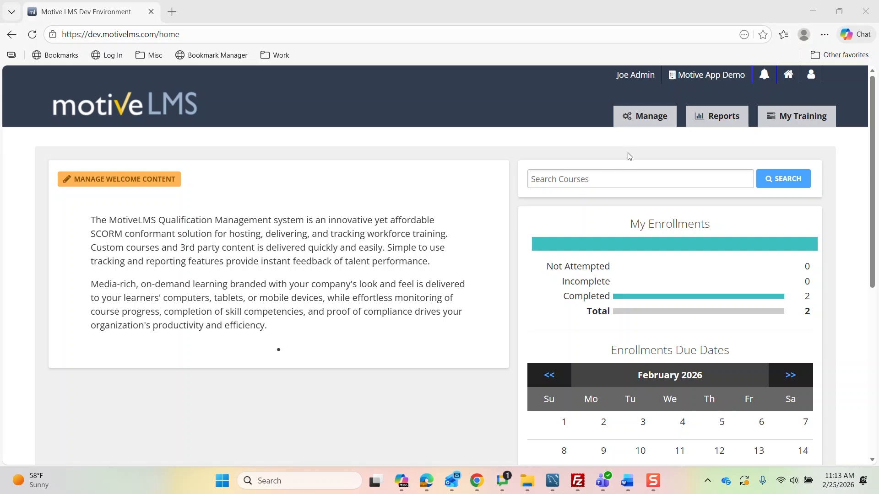
Step: Start a new course offering and title it "Checklist New Features"
click(654, 120)
click(654, 121)
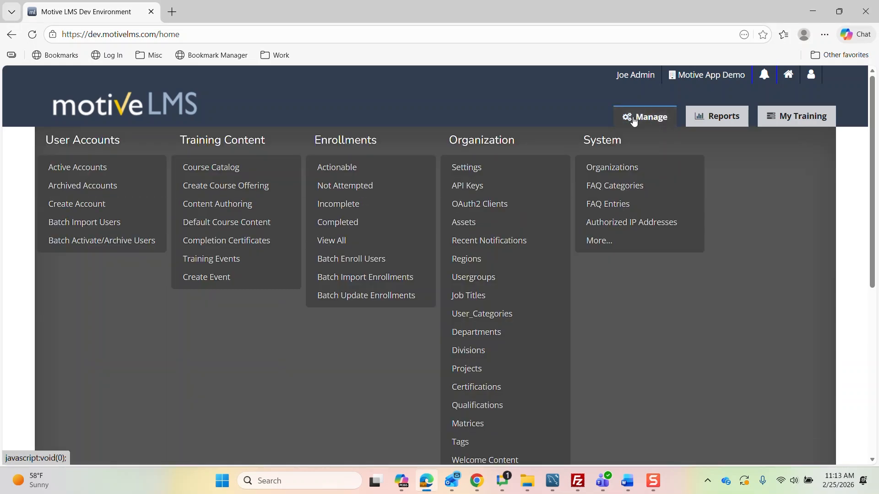
click(246, 191)
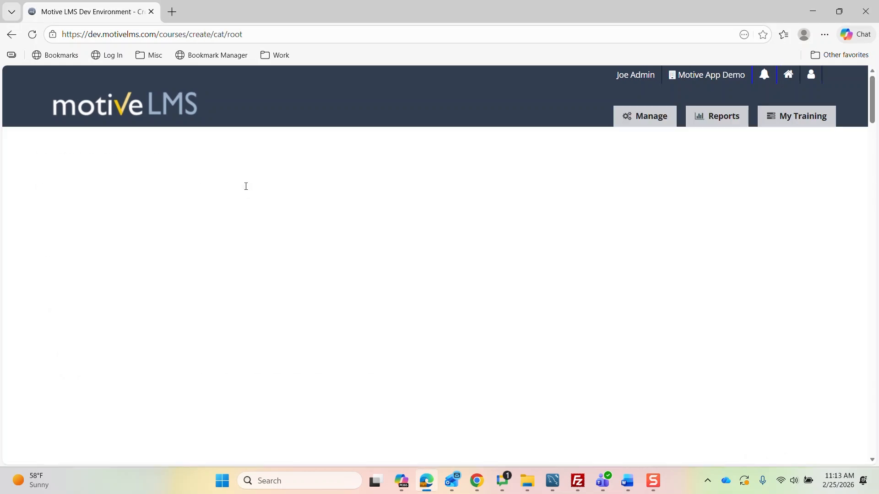
click(240, 269)
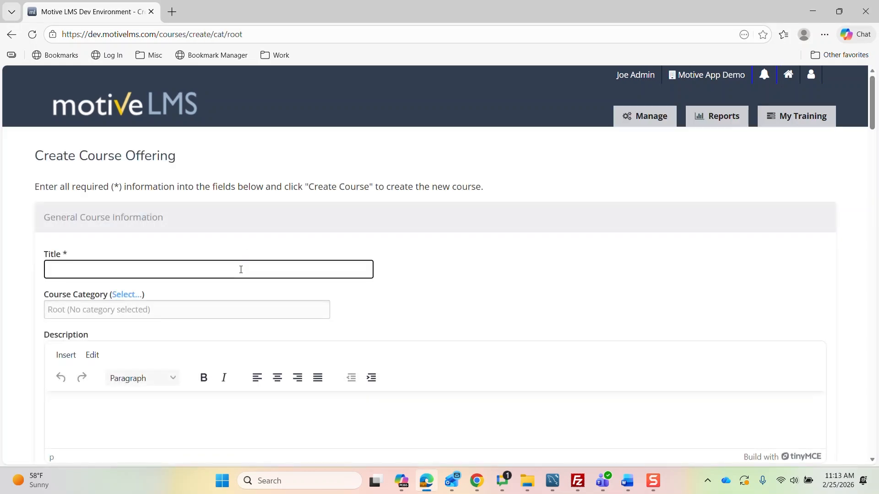
text(Checklist New Features)
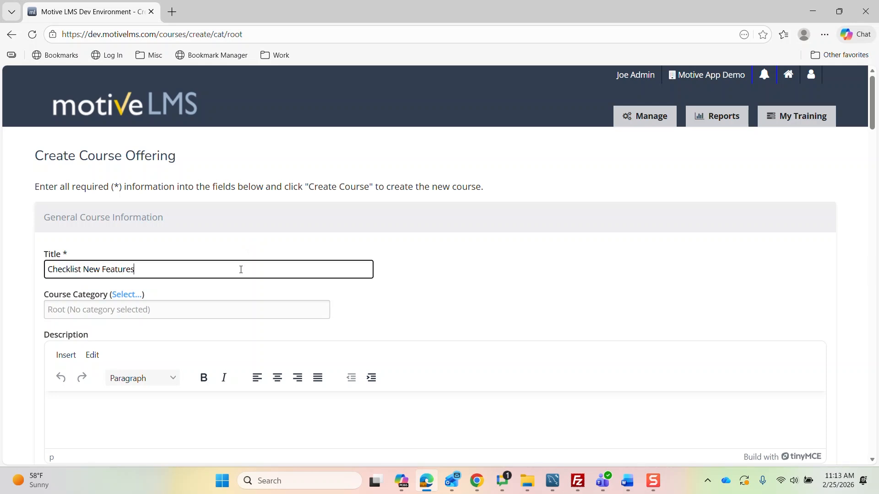
Step: Set the new course's type to Checklist
scroll(238, 275, down, 15)
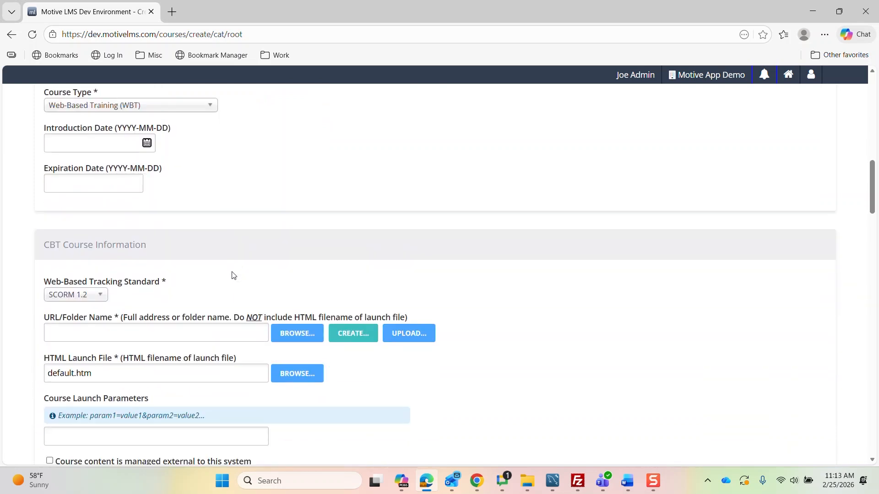
scroll(232, 275, up, 1)
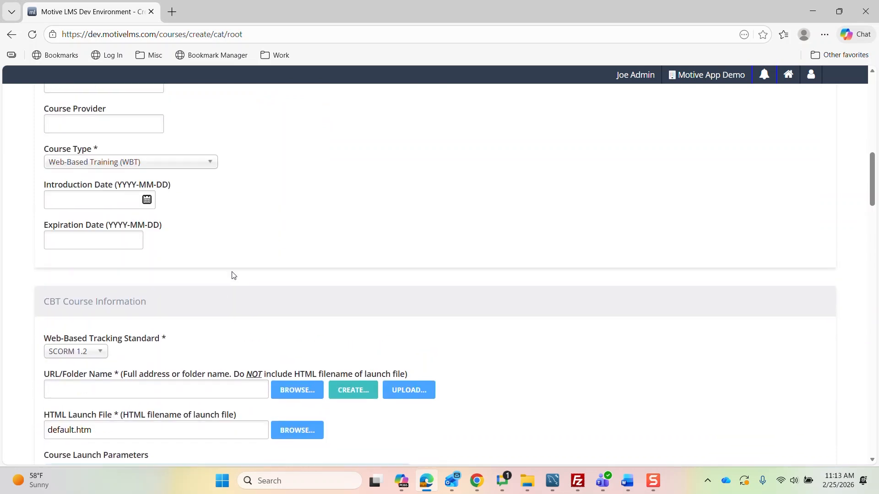
click(95, 164)
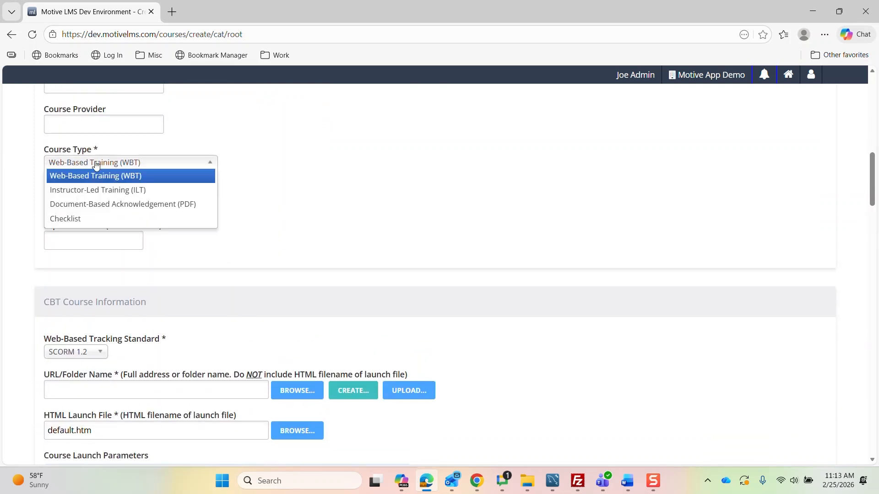
click(65, 220)
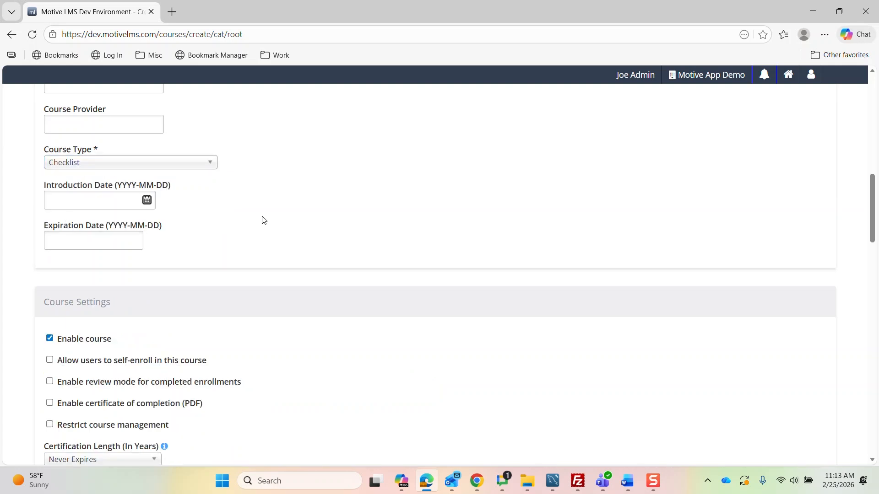
Step: Set the passing score to 100 and create the course
scroll(263, 220, down, 5)
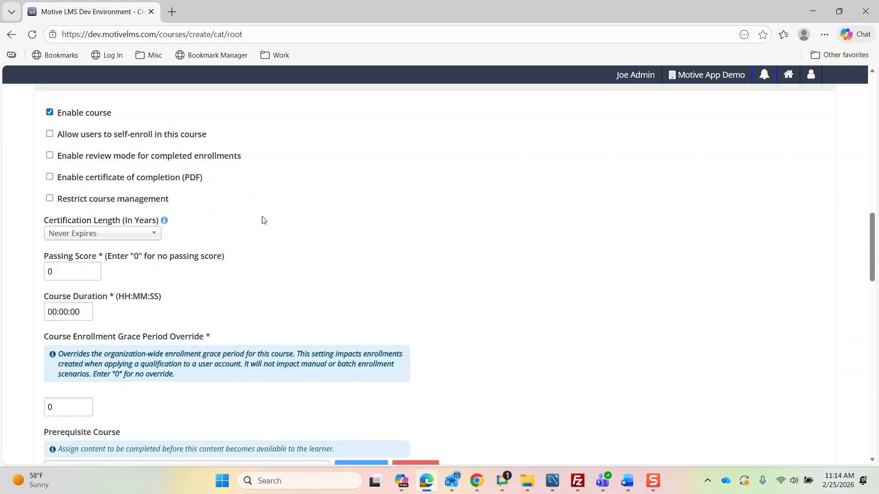
click(49, 269)
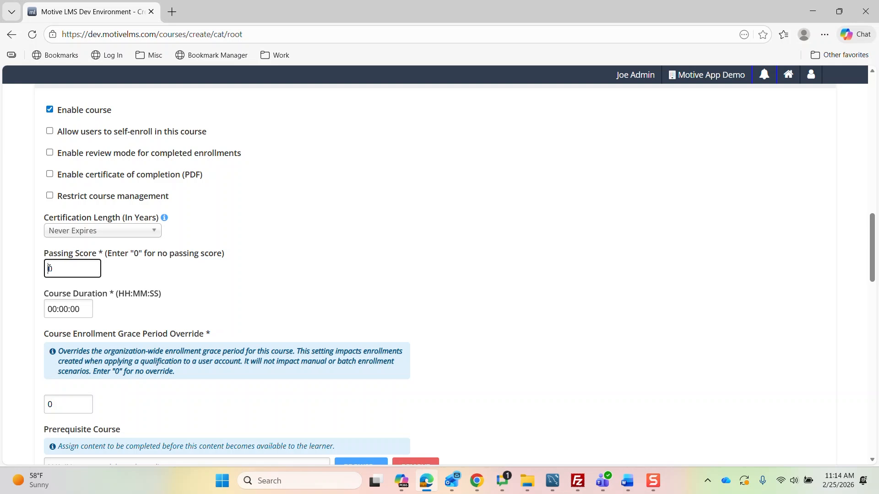
text(100)
key(Return)
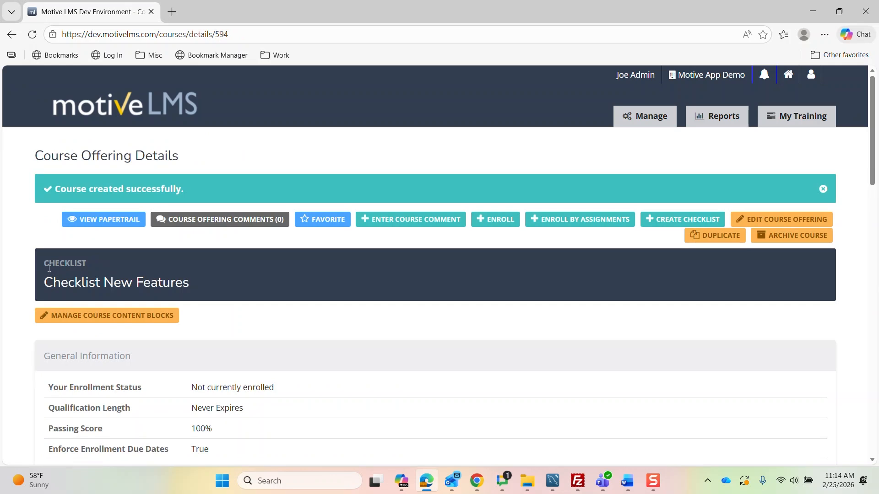
Step: Edit the course offering to require a signature for completion and save the update
click(778, 221)
scroll(359, 307, down, 7)
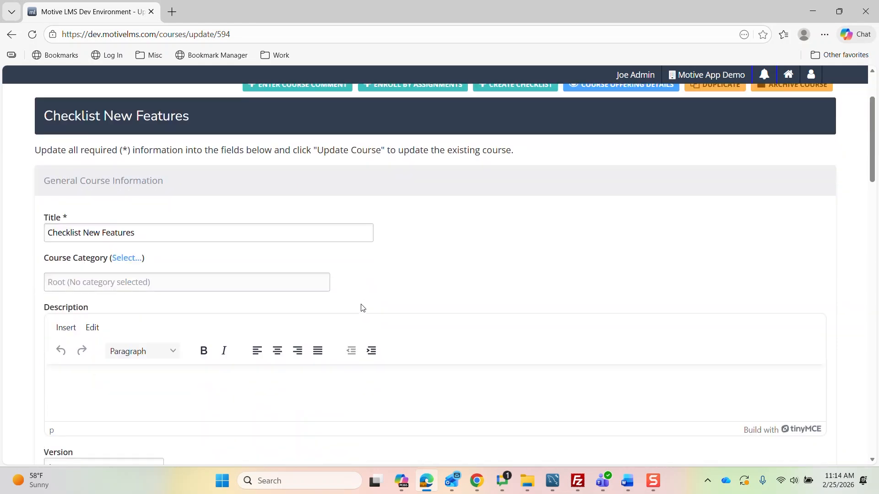
scroll(478, 270, down, 10)
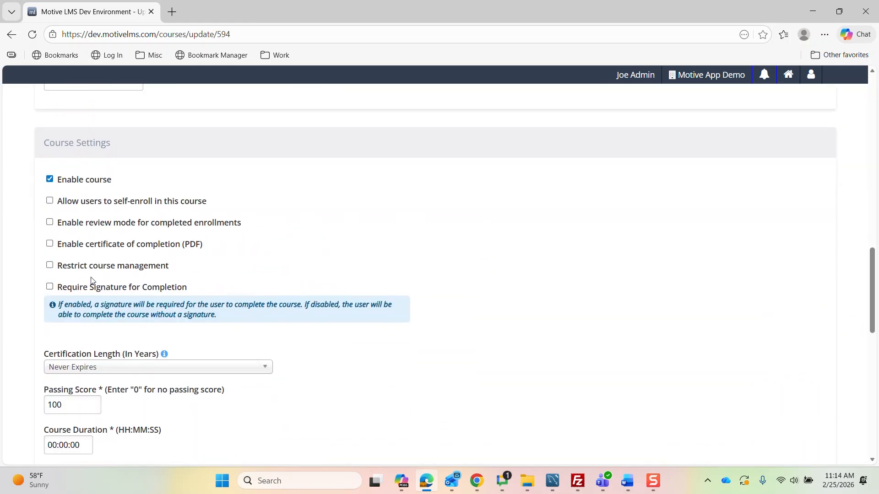
click(50, 288)
key(Return)
key(Return)
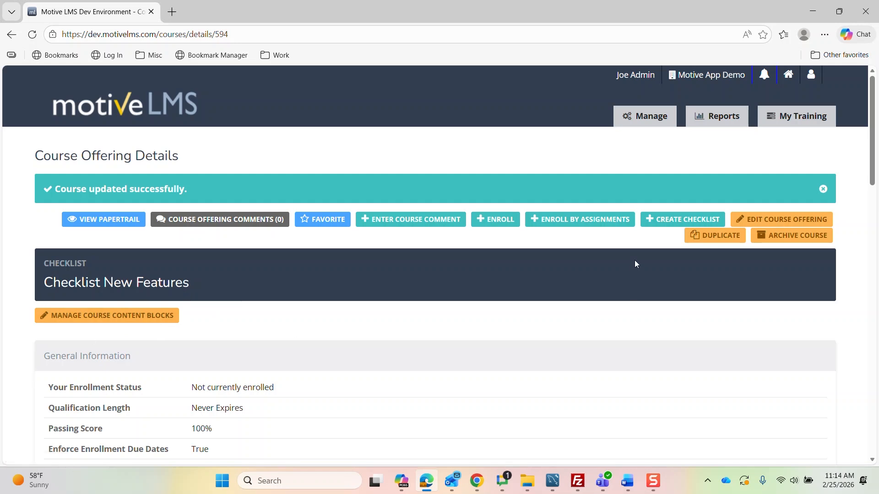
Step: Start the course's checklist and add a task group titled "GRP1"
click(676, 224)
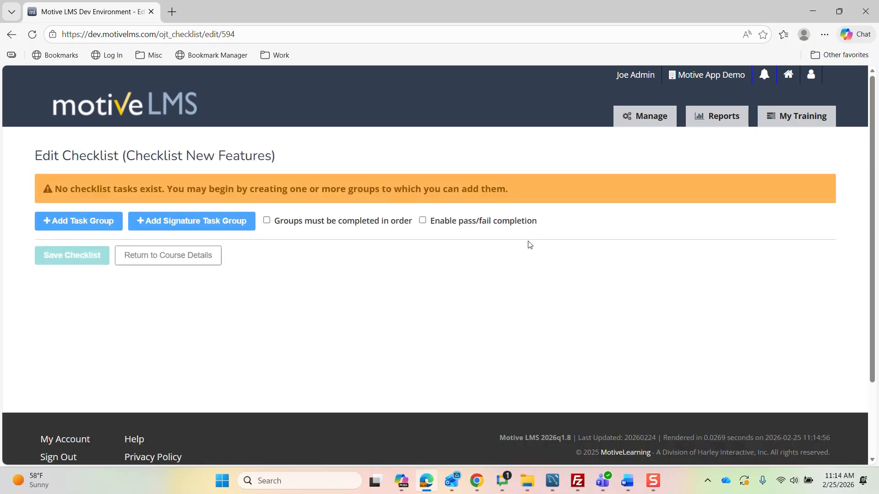
click(76, 224)
click(78, 197)
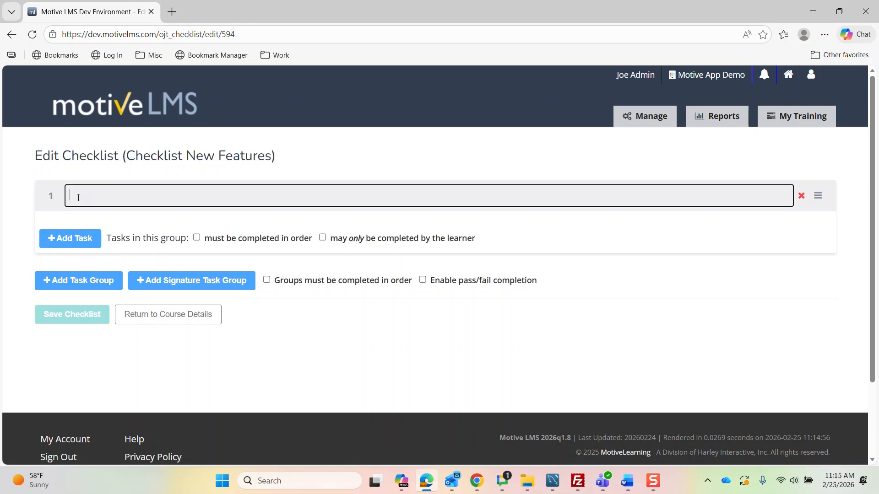
text(GRP1)
Step: Add tasks "TSK1" and "TSk2" to GRP1, enabling the Likert scale for both
click(70, 238)
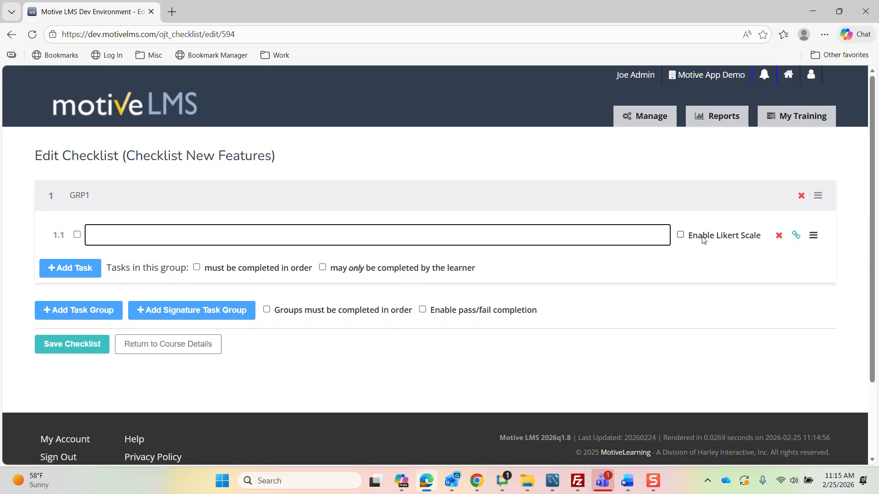
click(681, 235)
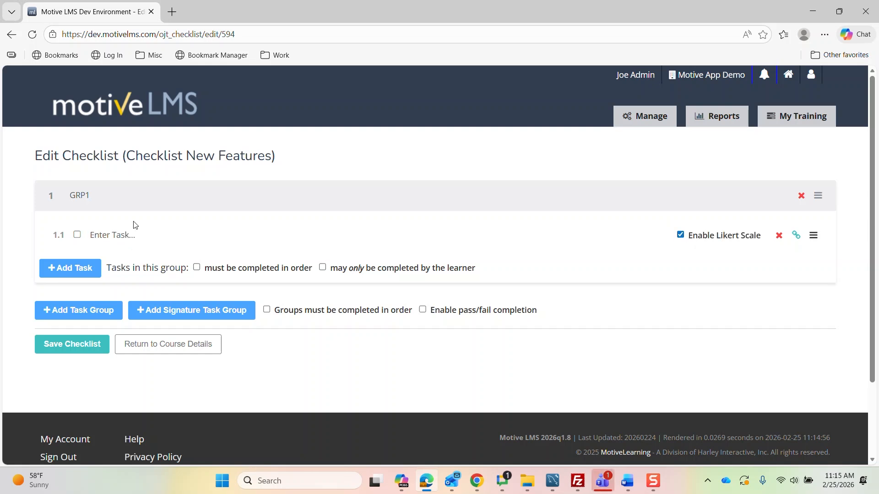
click(137, 233)
text(TSK1)
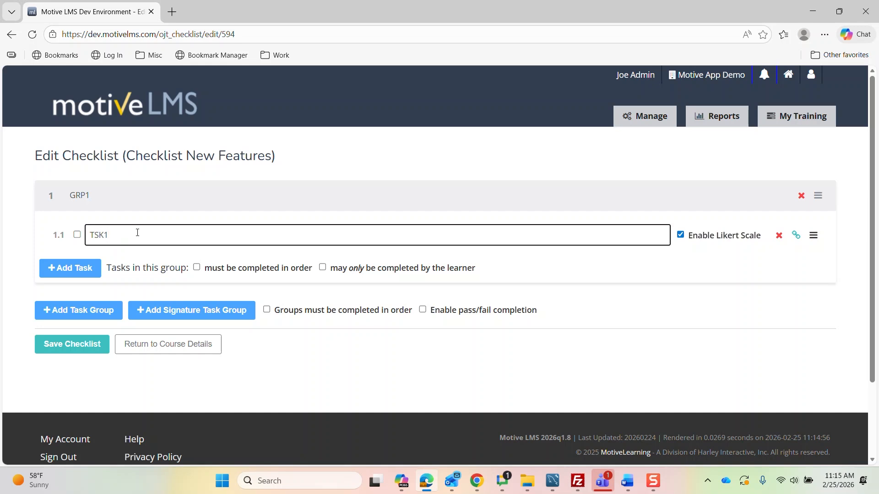
click(97, 266)
text(TSk2)
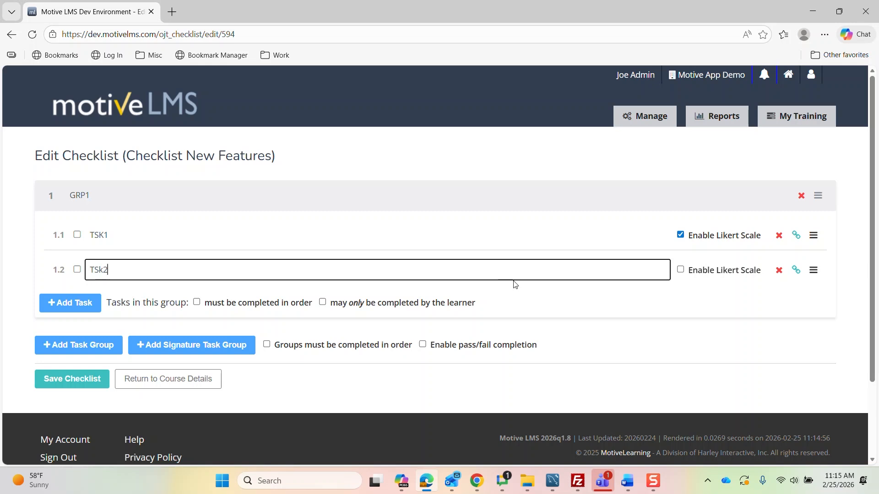
click(681, 270)
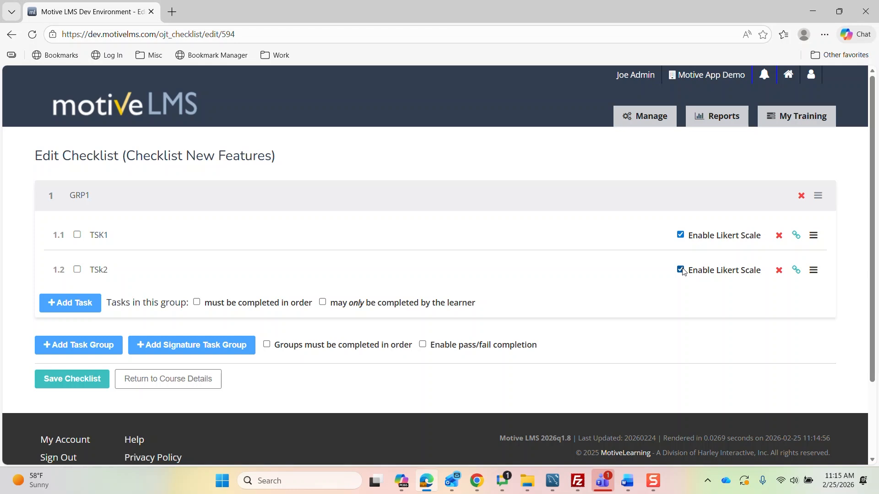
Step: Add a second task group titled "GRP2" containing tasks "TSK1" and "TSK2"
click(89, 350)
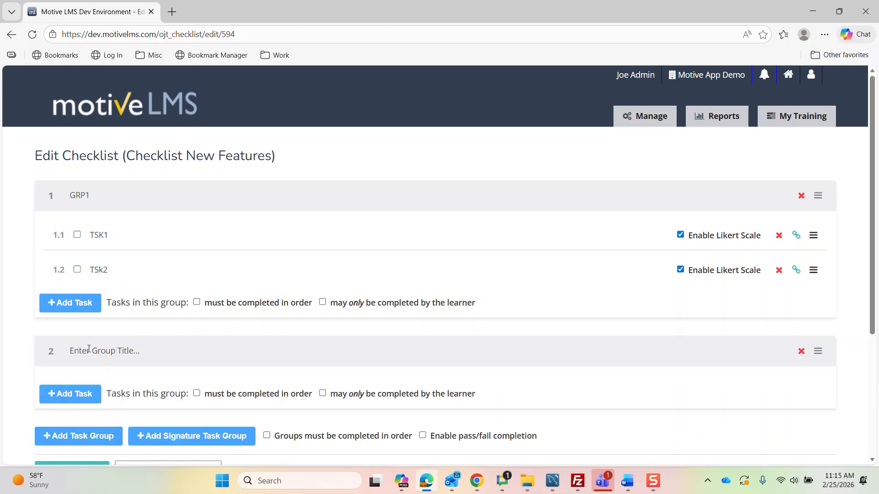
click(88, 349)
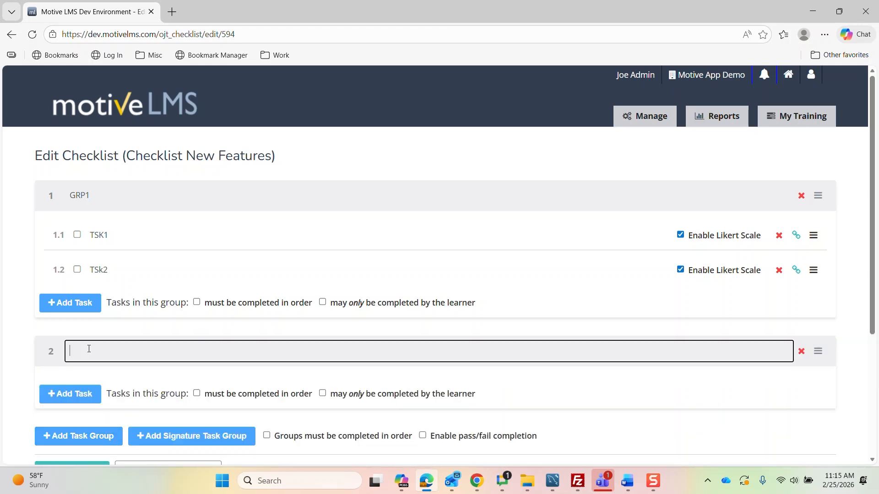
text(GRP2)
click(87, 392)
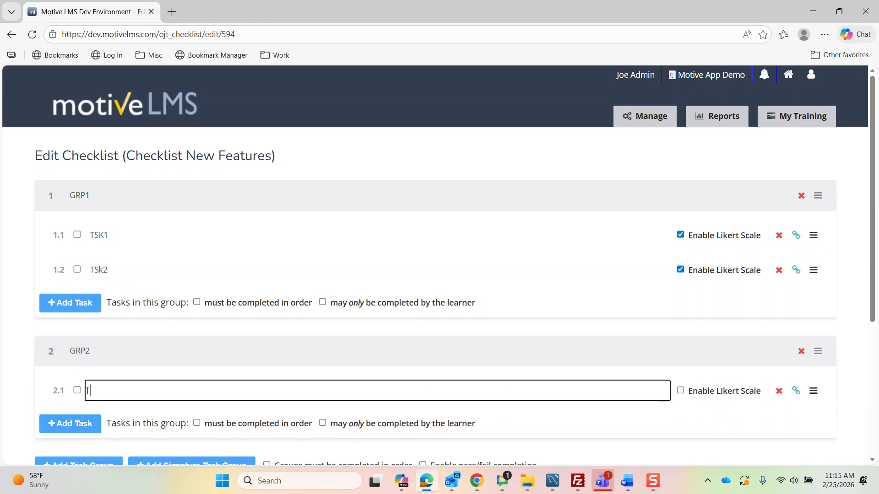
text(TSK1)
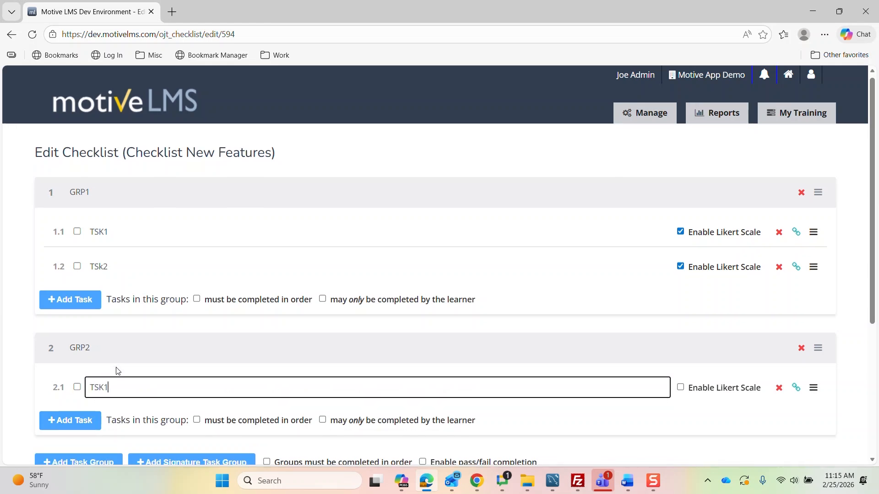
scroll(110, 357, down, 2)
click(80, 308)
text(TSK2)
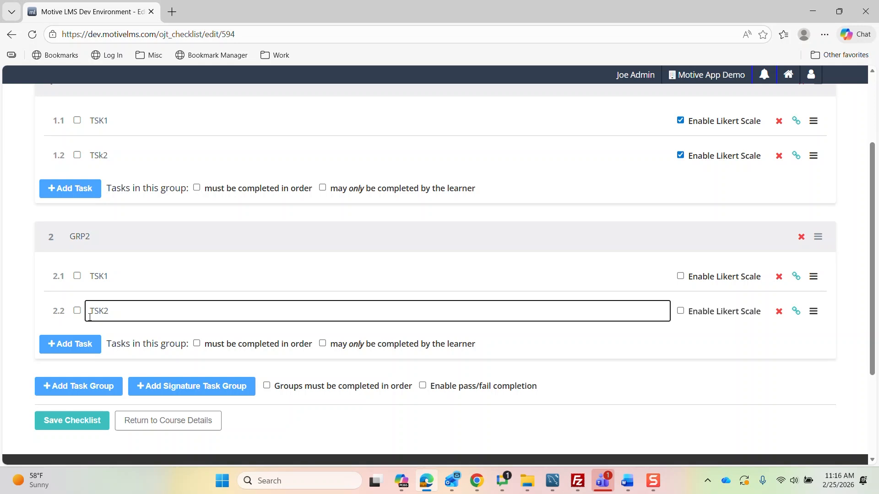
Step: Add a signature task group titled "Employee Signature" with one signature task, restricting the group to completion only by the learner
scroll(106, 393, down, 3)
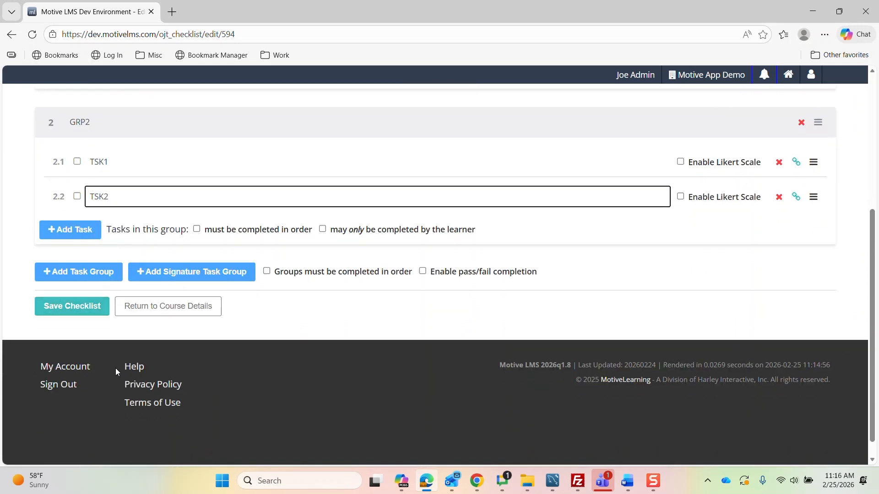
click(184, 275)
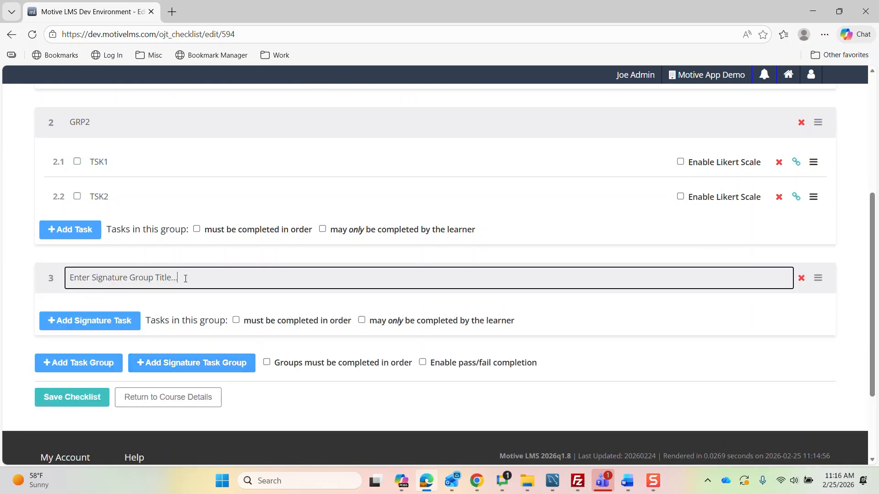
drag(186, 278, 33, 291)
text(Em)
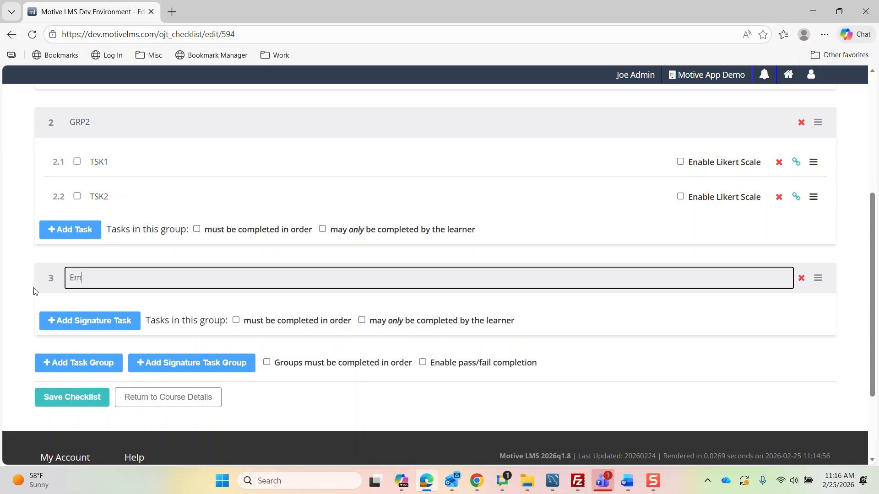
text(ployee Signature)
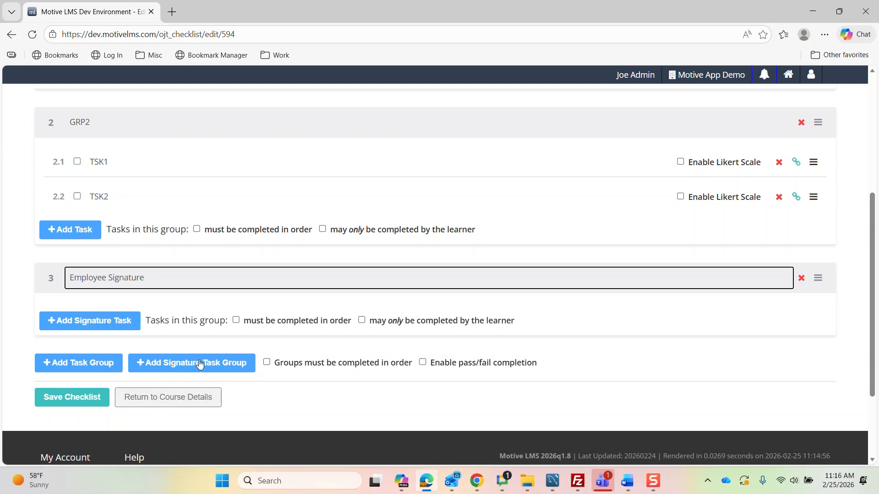
click(113, 330)
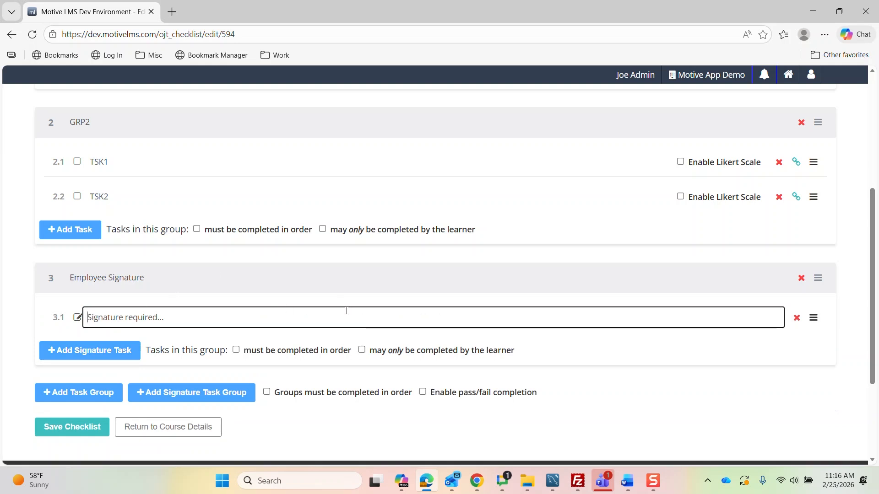
click(361, 350)
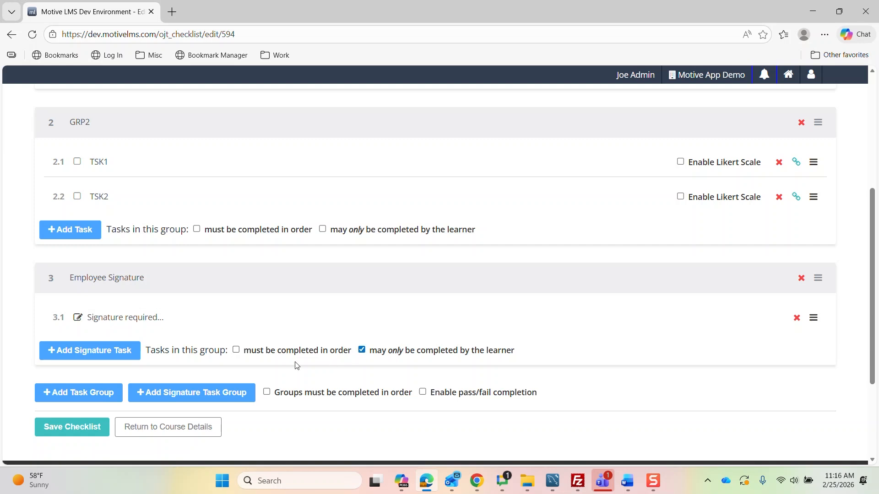
Step: Add a fourth task group titled "Manager Signature" with one blank task
click(86, 396)
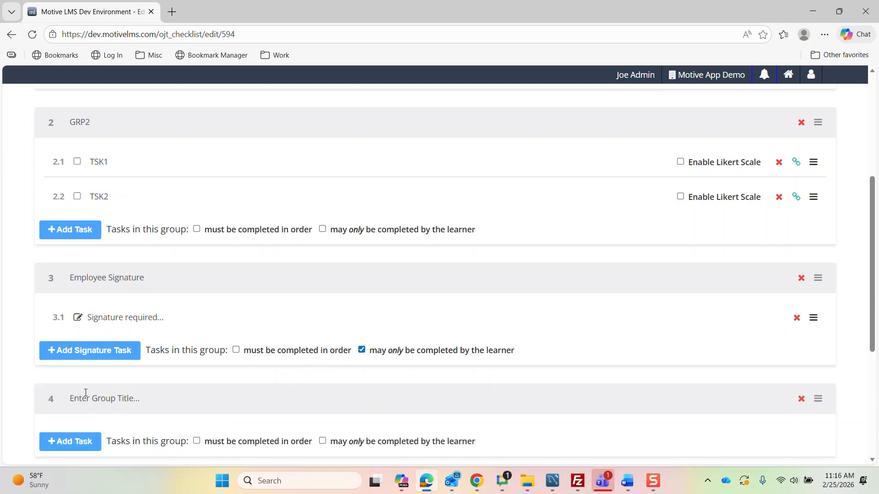
text(M)
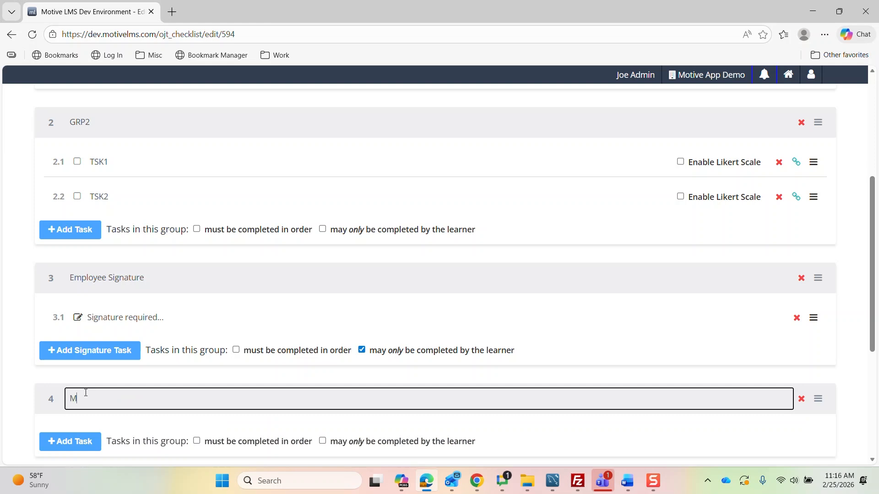
text(anager Signature)
click(81, 441)
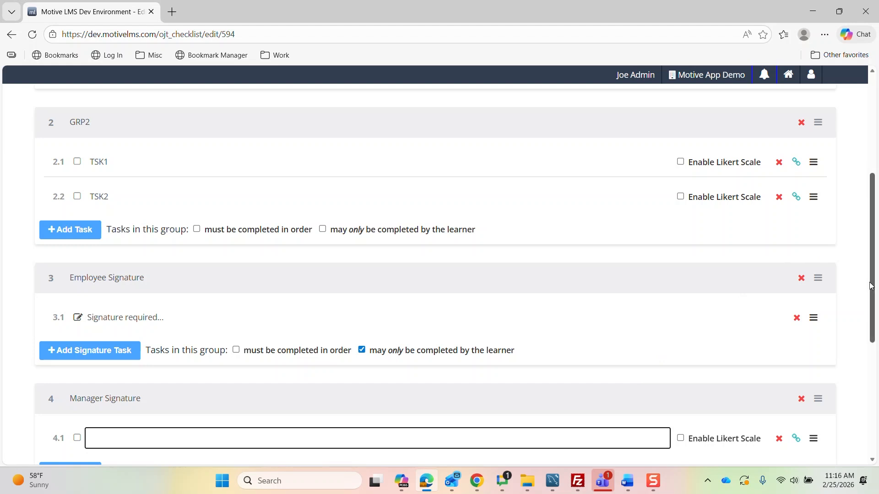
Step: Enable pass/fail completion and require groups in order, then save the checklist and return to the course details
drag(875, 289, 874, 362)
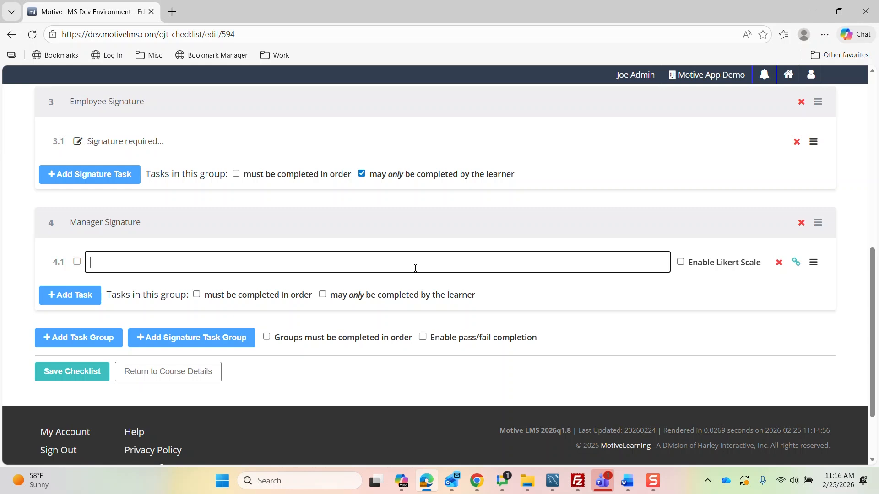
click(422, 339)
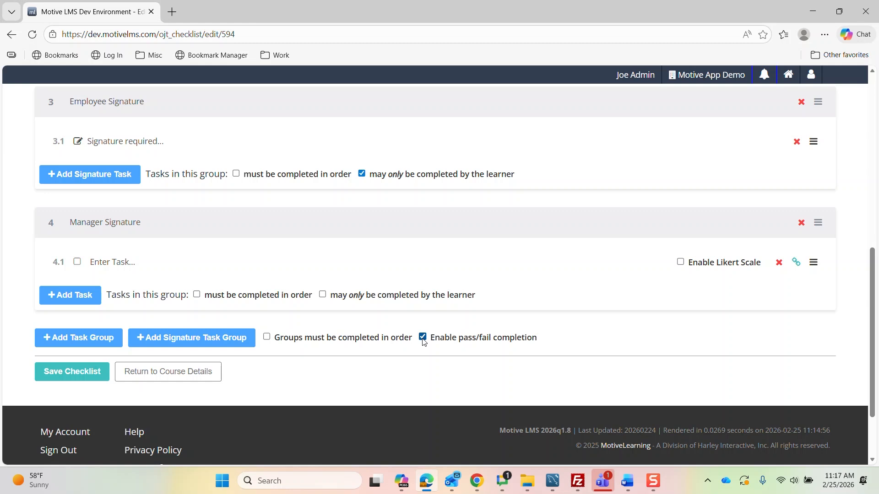
click(266, 338)
drag(442, 177, 516, 203)
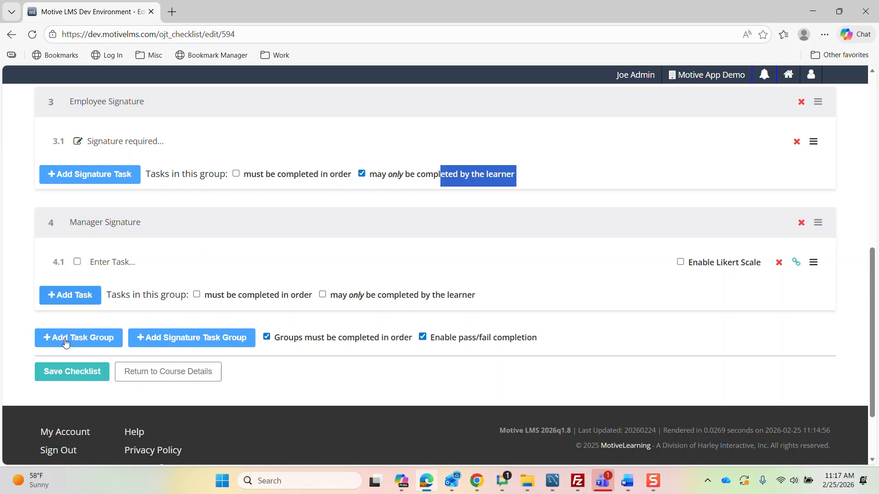
click(66, 372)
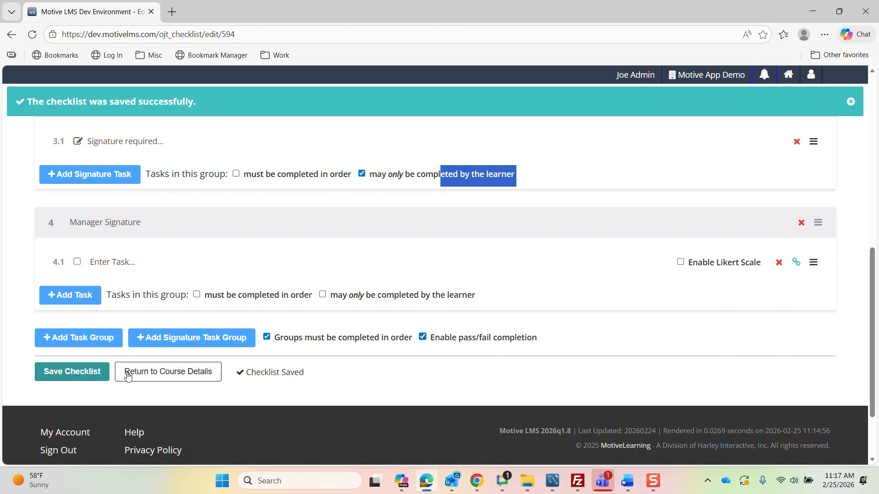
click(157, 373)
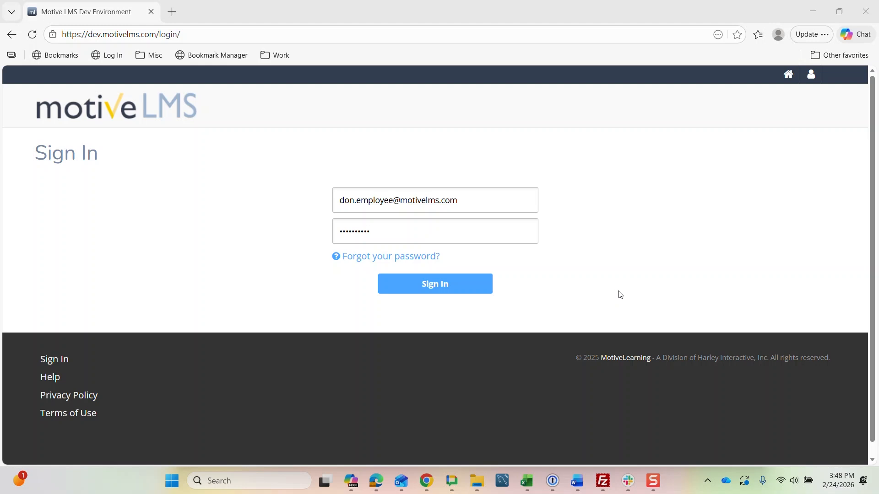
Step: Sign in with the prefilled employee account and open the "Checklist Title" checklist from the enrollments due within 30 days
click(450, 294)
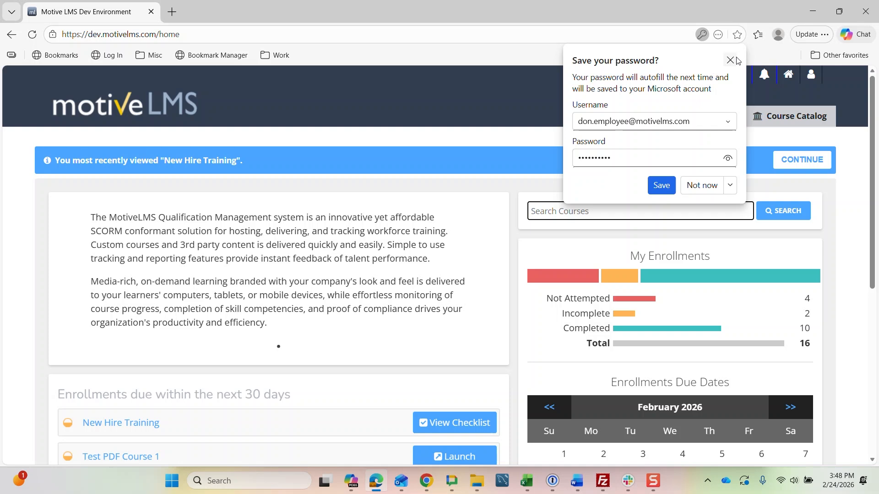
click(730, 60)
scroll(370, 231, down, 3)
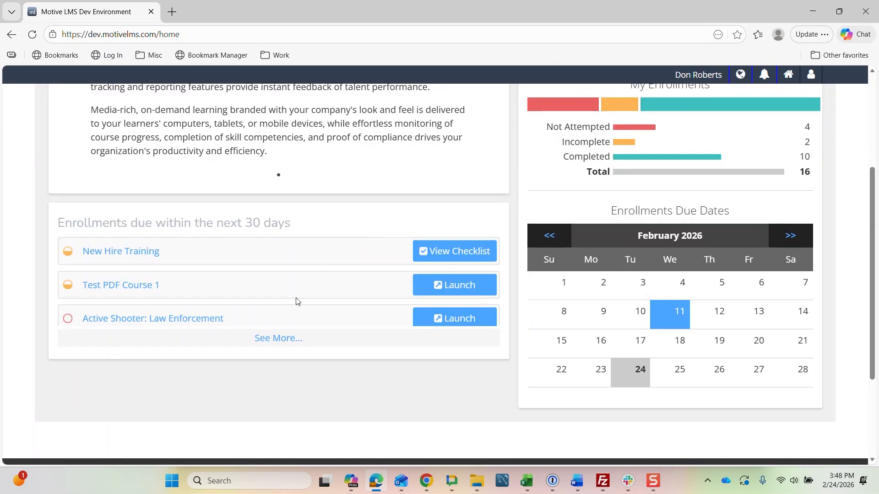
click(258, 339)
scroll(257, 335, down, 2)
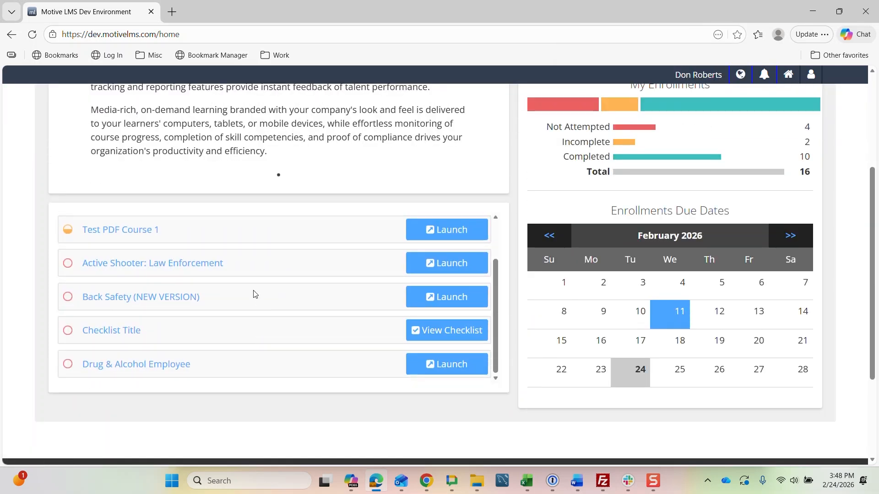
click(448, 331)
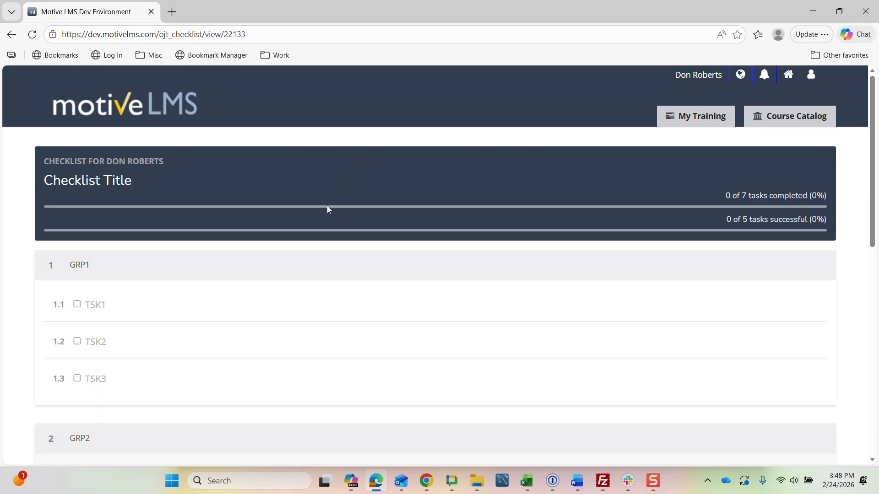
Step: Examine the learner's view of the checklist, including its progress bars, task groups and signature tasks
scroll(327, 209, down, 2)
scroll(220, 257, down, 5)
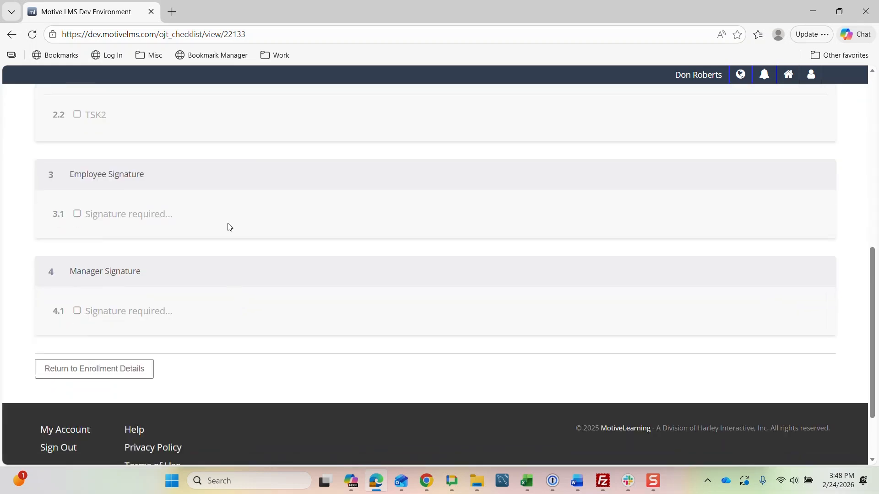
scroll(282, 320, up, 3)
scroll(282, 321, up, 3)
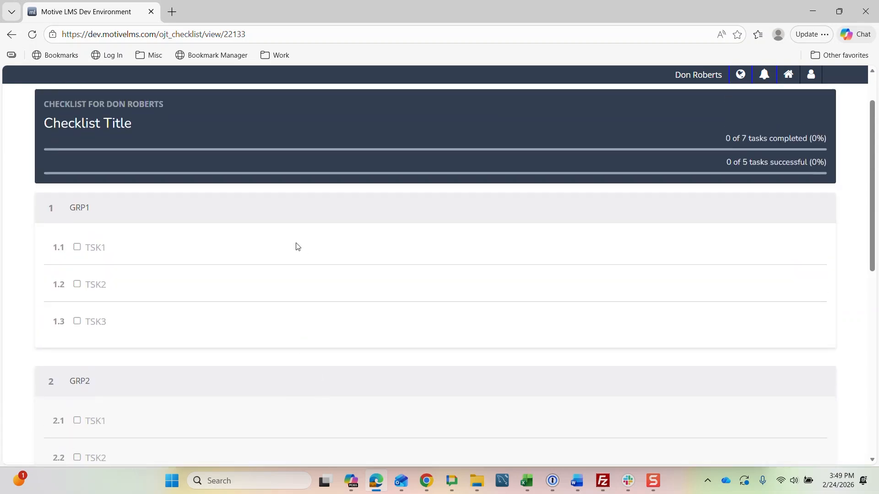
scroll(302, 284, down, 4)
scroll(303, 291, up, 2)
scroll(302, 294, down, 2)
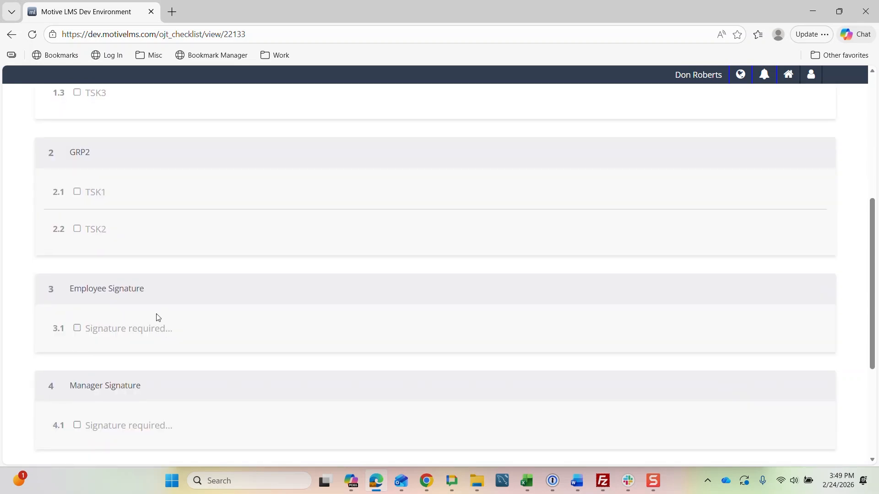
scroll(336, 318, up, 5)
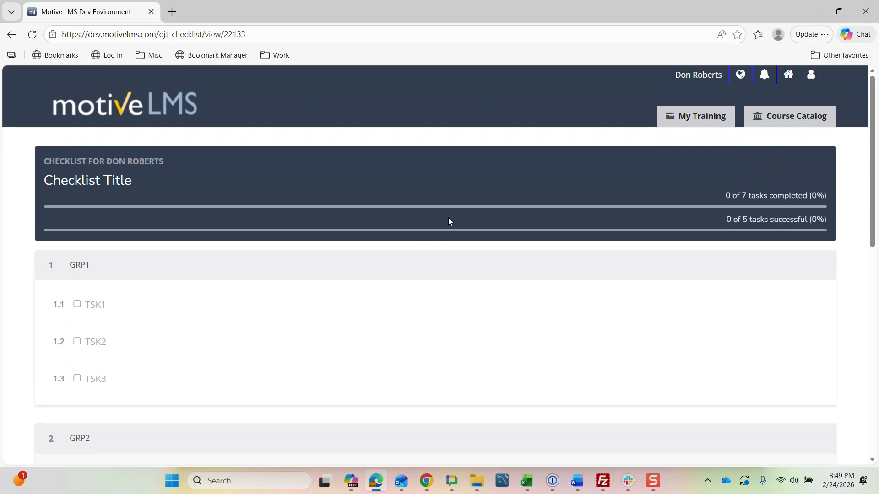
Step: Switch to the administrator account and open the learner's "Checklist Title" checklist through the enrollment in their user details
click(811, 86)
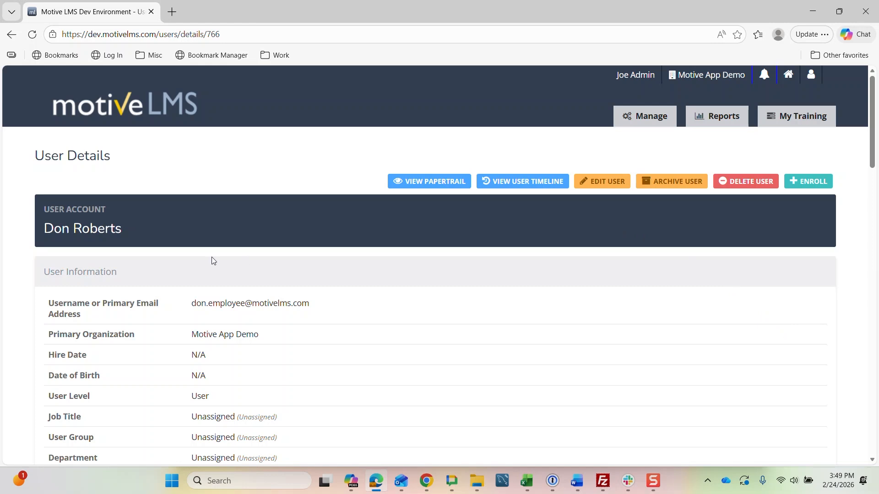
scroll(320, 299, down, 2)
scroll(369, 294, down, 10)
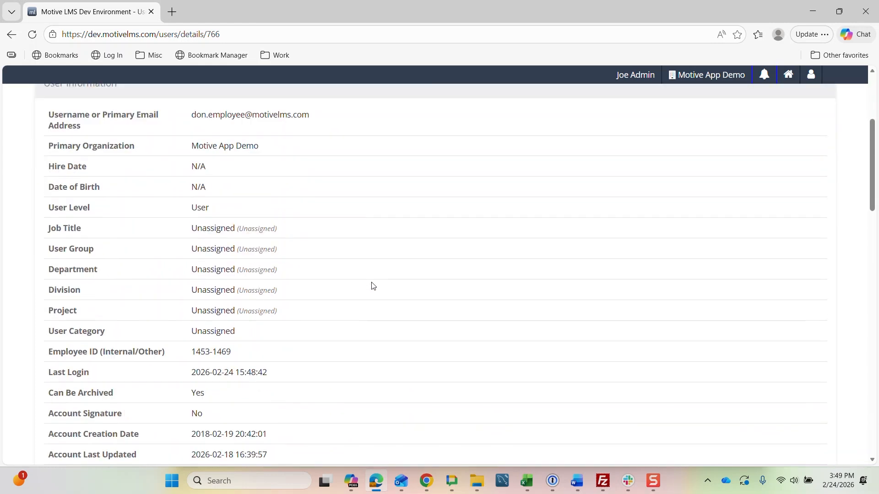
scroll(372, 286, down, 8)
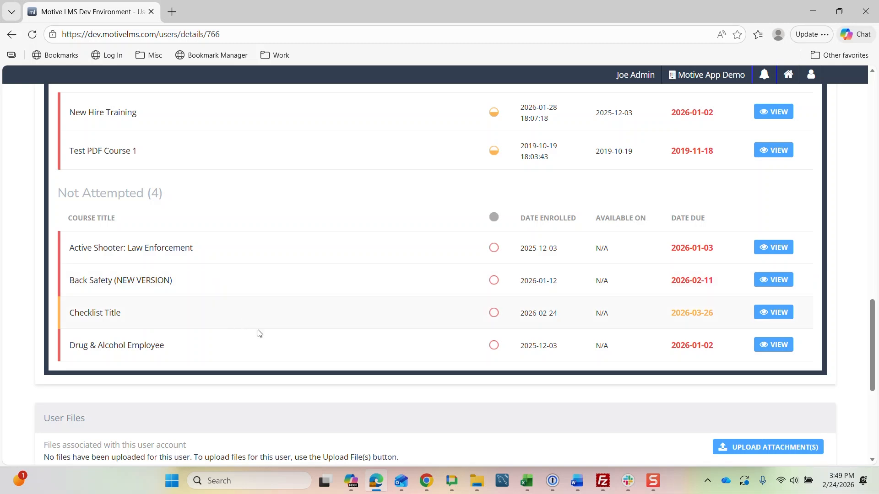
click(781, 315)
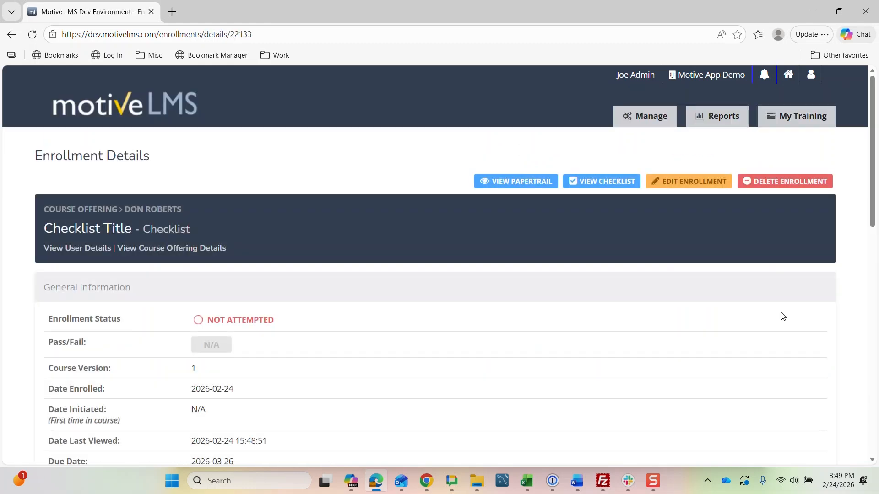
click(601, 189)
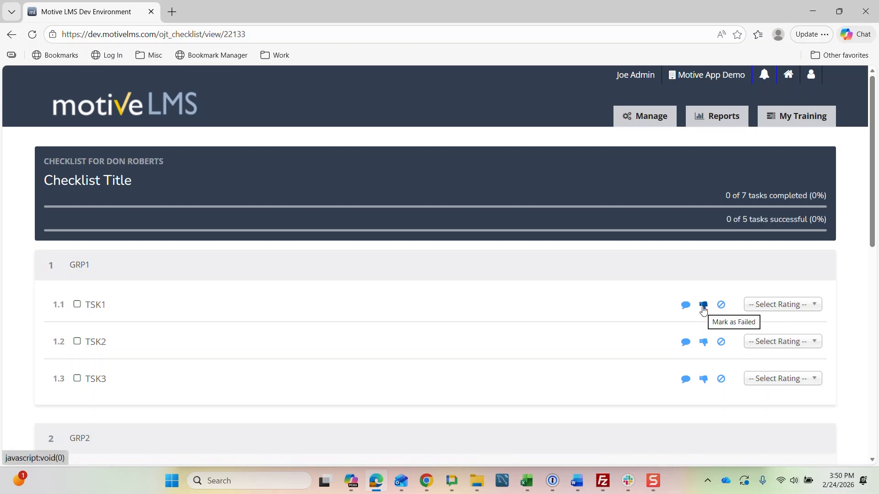
Step: Rate TSK1 in GRP1 as "Does Not Meet Expectations" and certify the rating
click(759, 307)
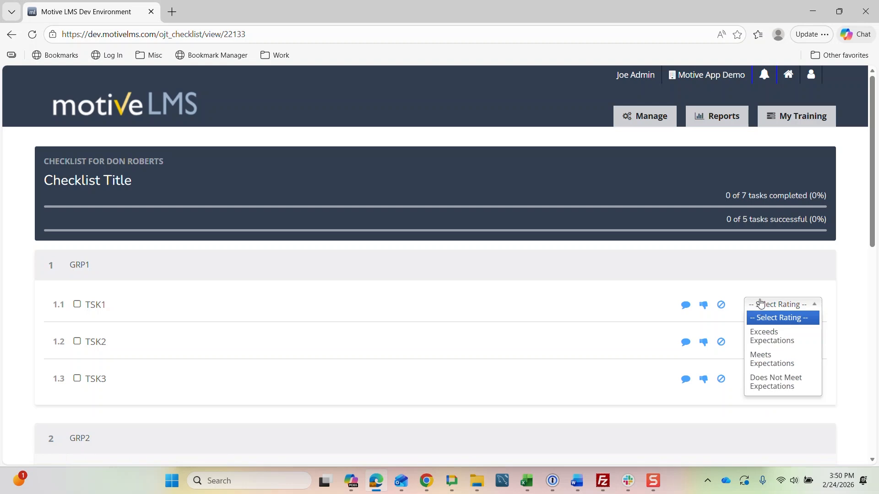
click(765, 382)
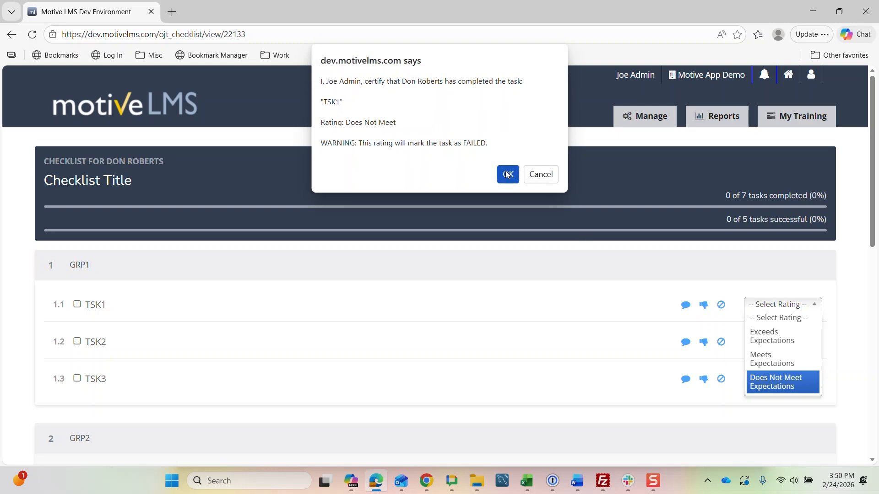
click(507, 174)
Step: Add the comment "Tried multiple times" to TSK1 in GRP1
scroll(507, 213, down, 3)
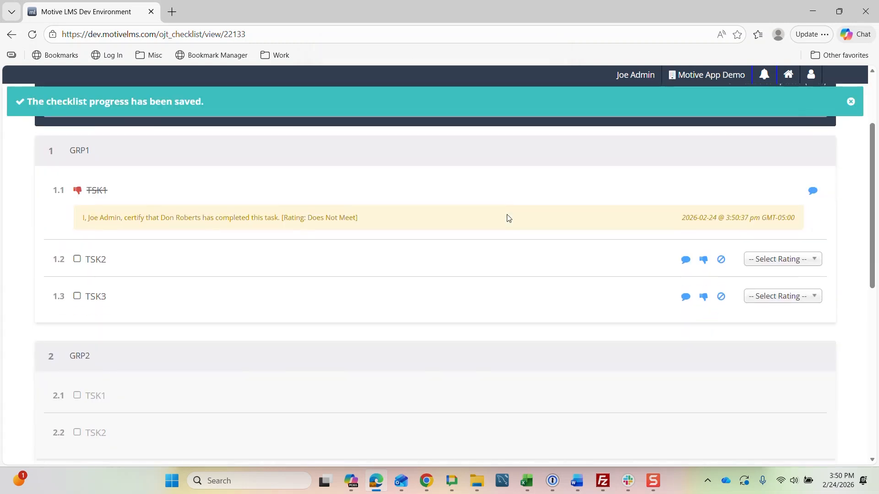
click(809, 196)
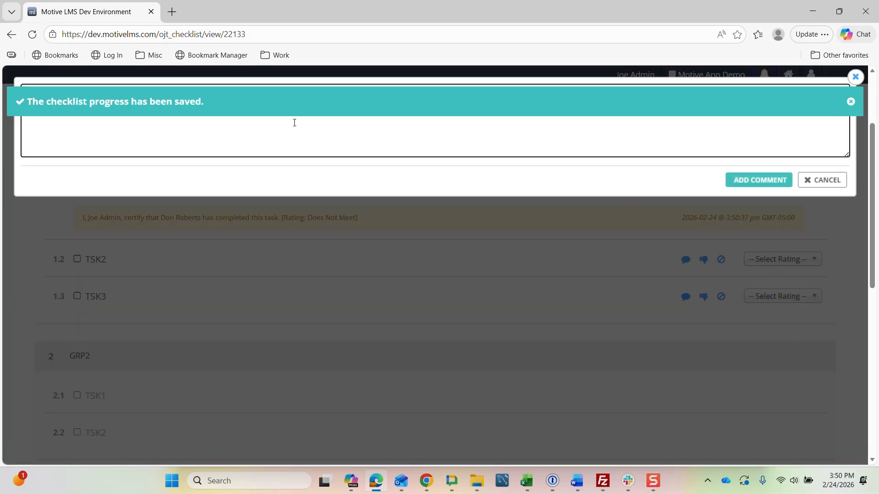
text(Tried mu)
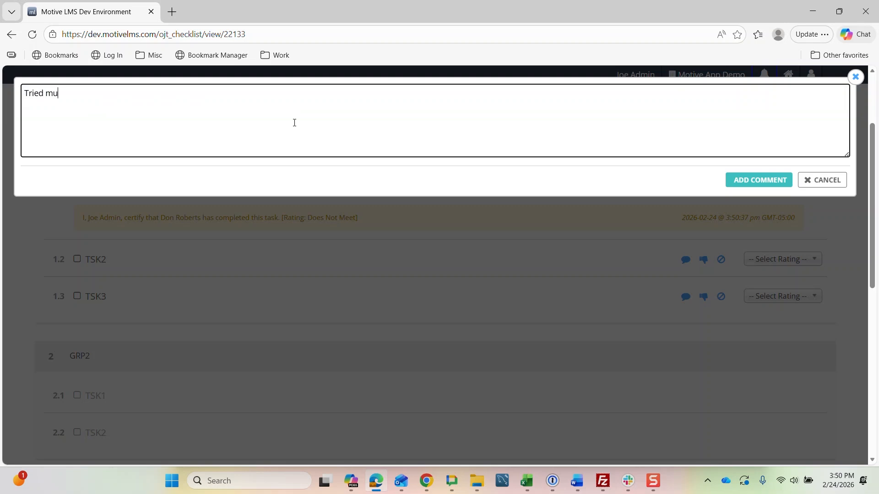
text(ltiple times)
click(746, 180)
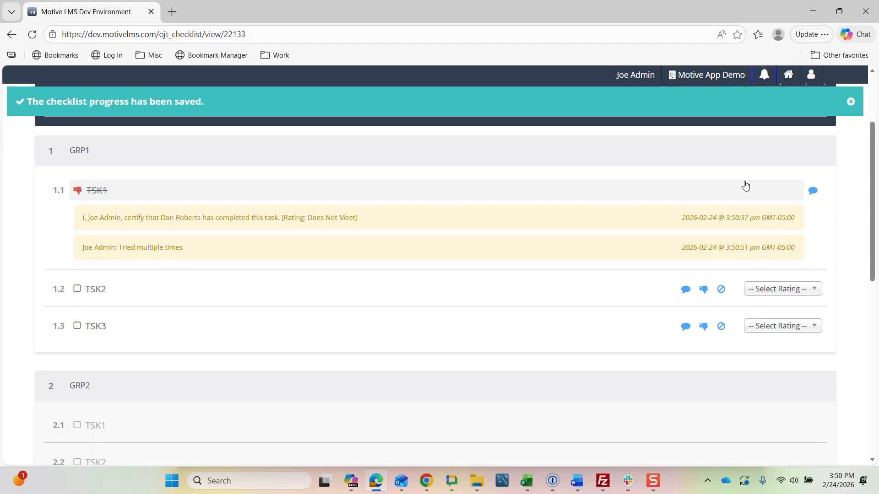
Step: Rate TSK2 and TSK3 in GRP1 as "Exceeds Expectations" and certify both ratings
click(819, 292)
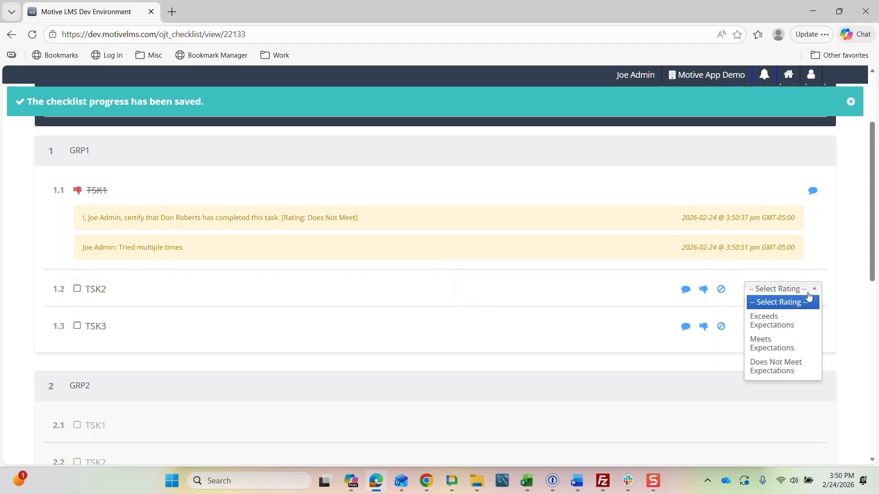
click(763, 329)
click(507, 153)
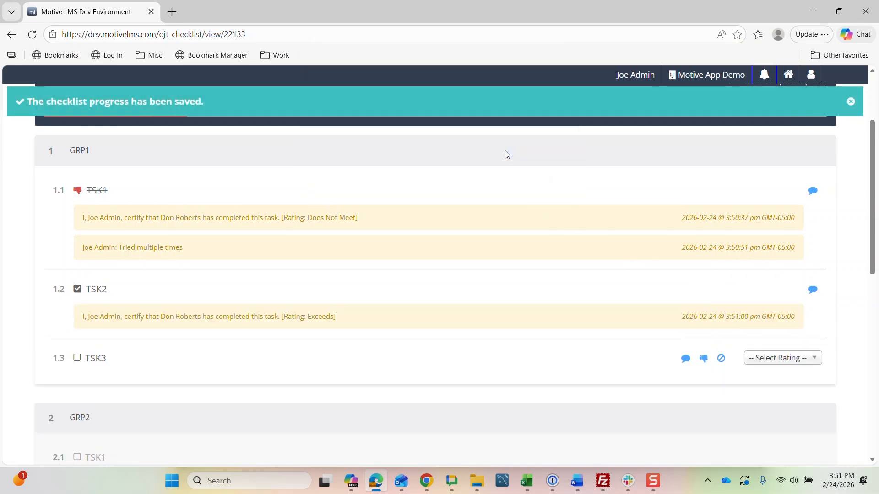
click(787, 361)
click(778, 390)
click(507, 153)
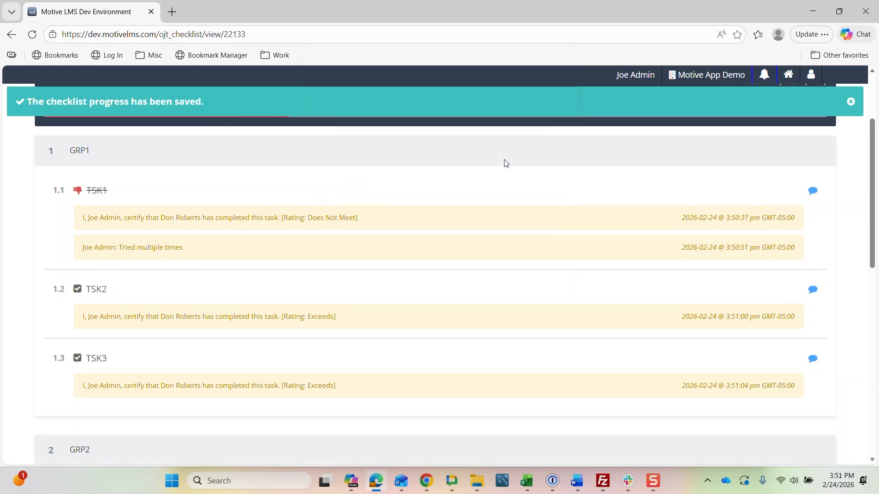
Step: Mark TSK1 in GRP2 as failed, certify it, and check the checklist's overall progress
scroll(506, 165, down, 7)
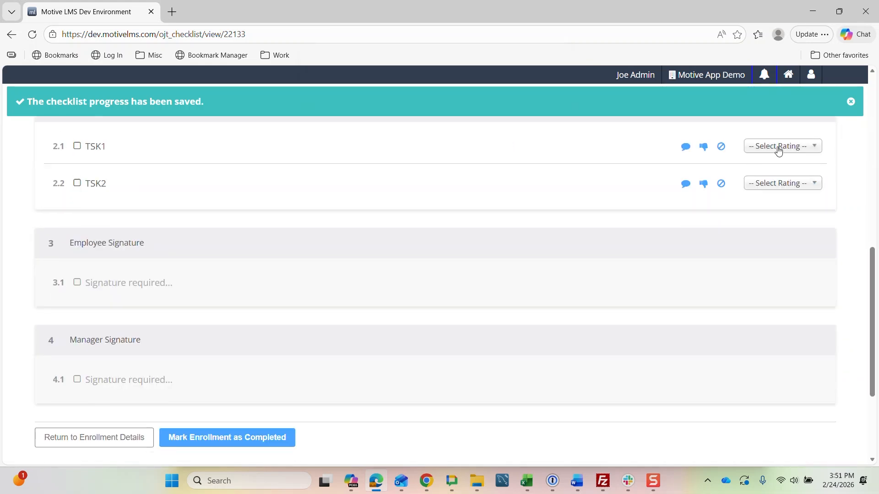
scroll(569, 173, up, 3)
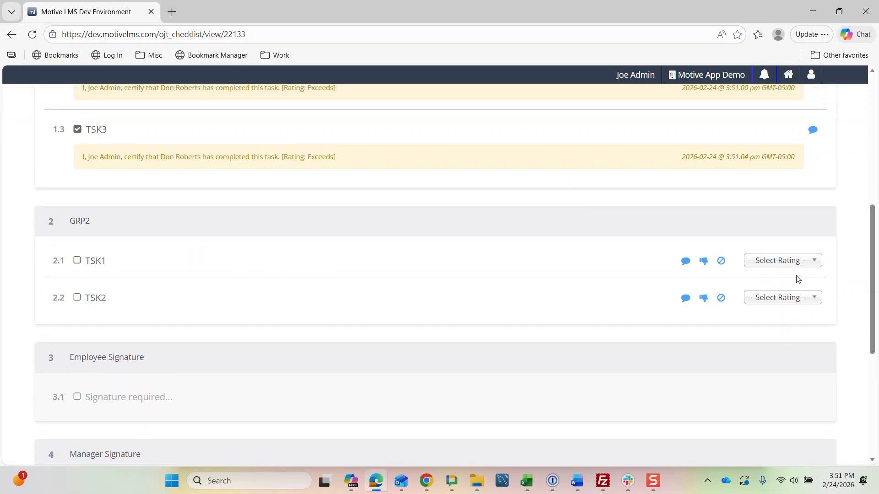
click(703, 261)
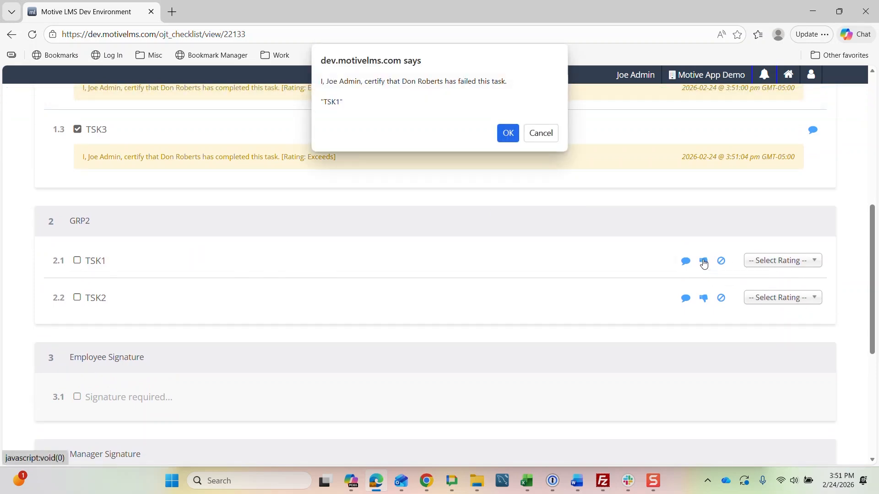
click(506, 134)
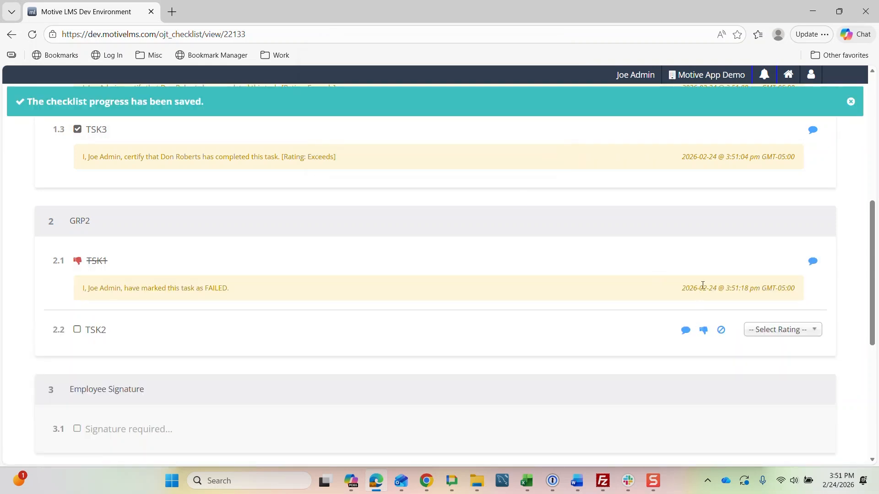
scroll(708, 284, up, 6)
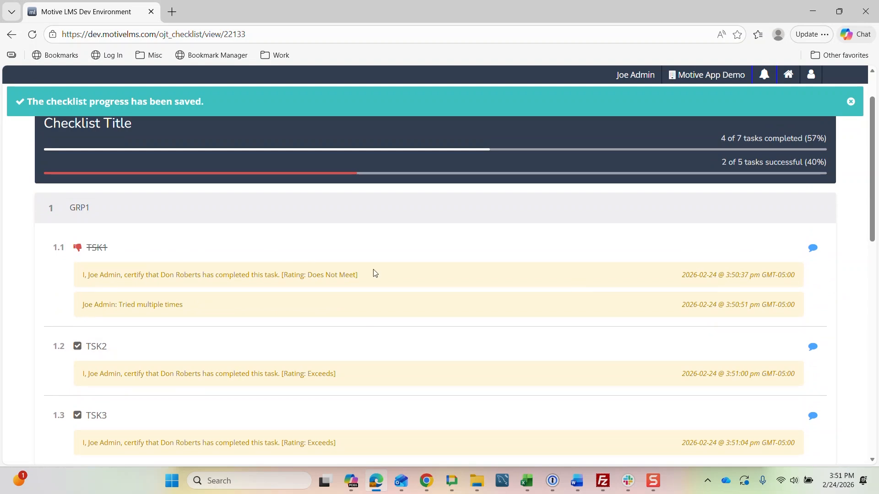
Step: Rate TSK2 in GRP2 as "Exceeds Expectations" and certify the rating
scroll(375, 274, down, 7)
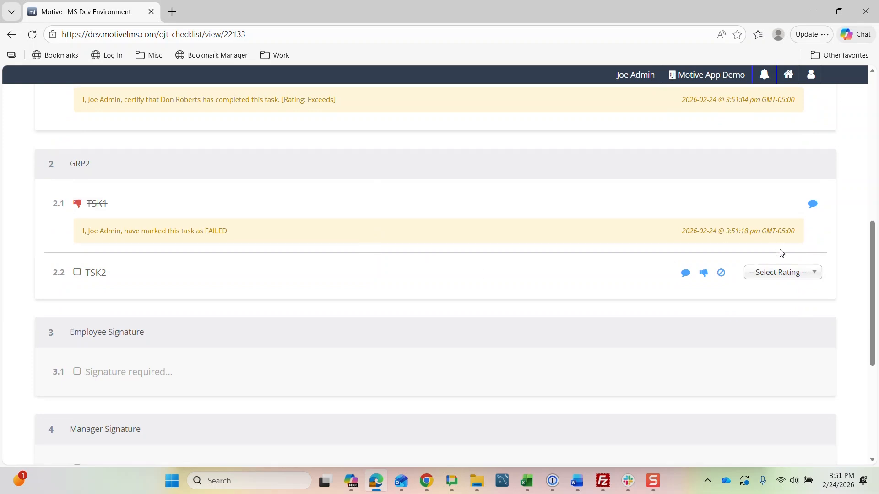
click(780, 277)
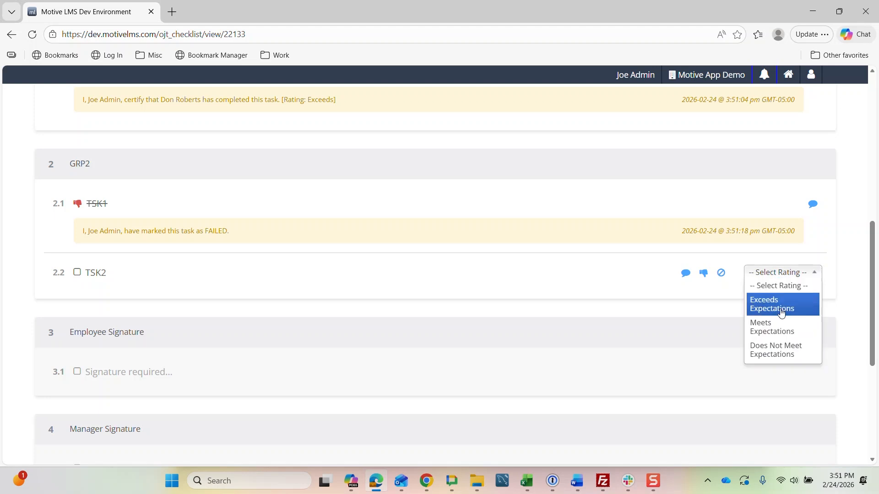
click(764, 306)
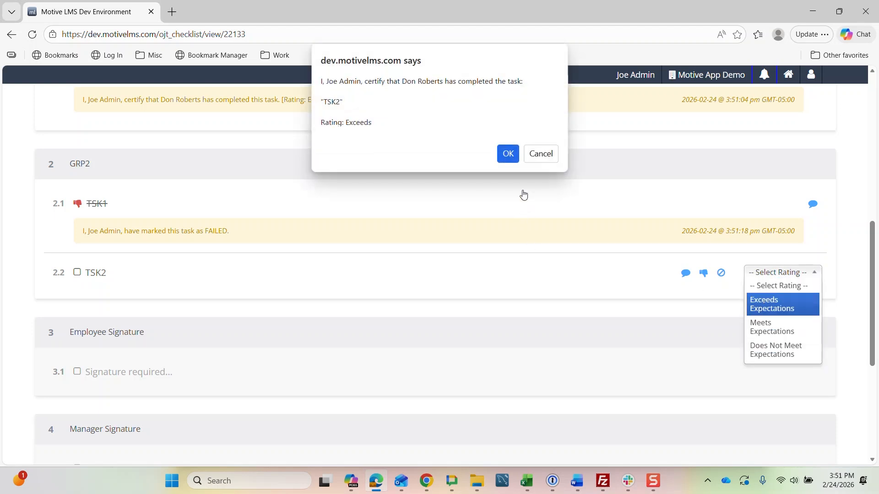
click(508, 154)
scroll(425, 231, down, 3)
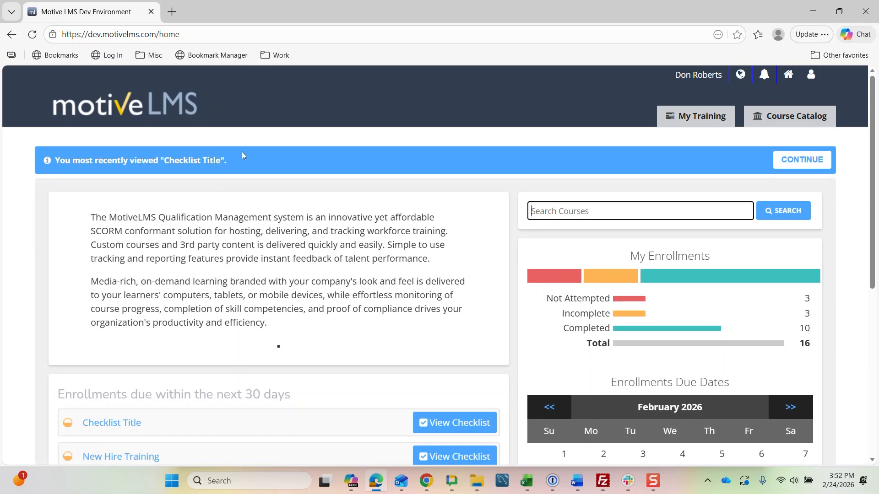
Step: Continue to the most recently viewed checklist as the learner and review the rated tasks down to the signature groups
click(802, 164)
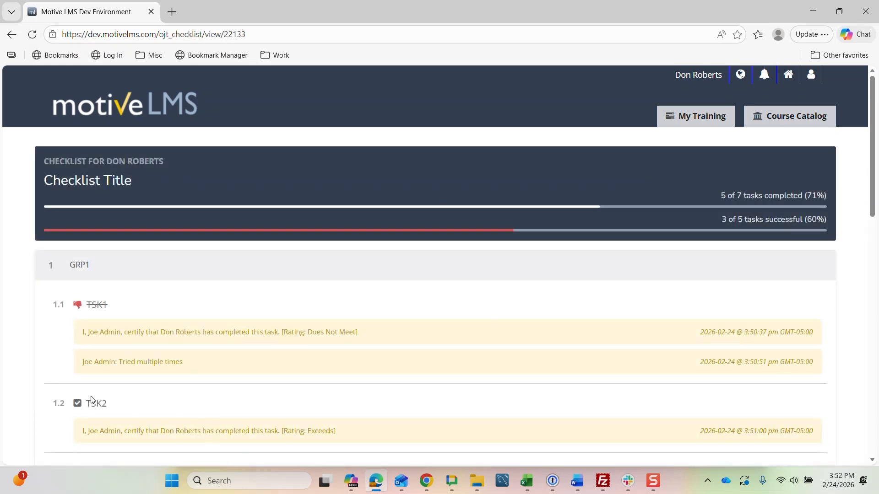
scroll(101, 313, down, 3)
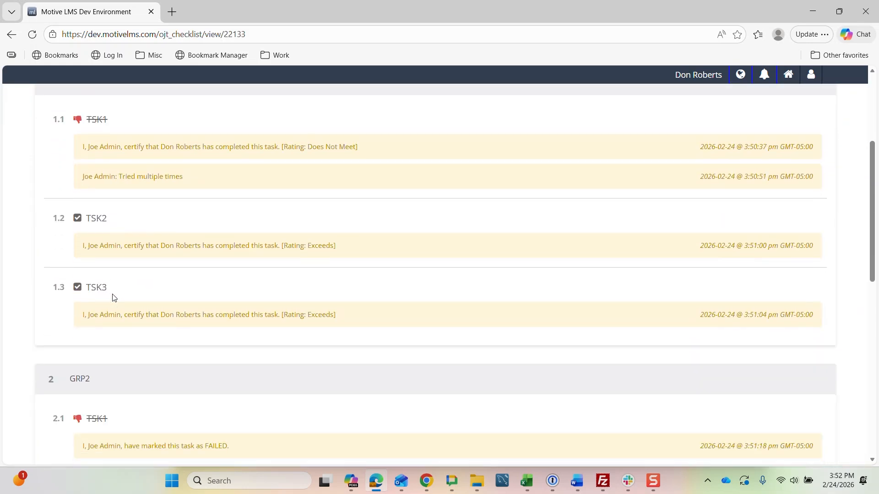
scroll(123, 266, down, 1)
scroll(138, 169, down, 1)
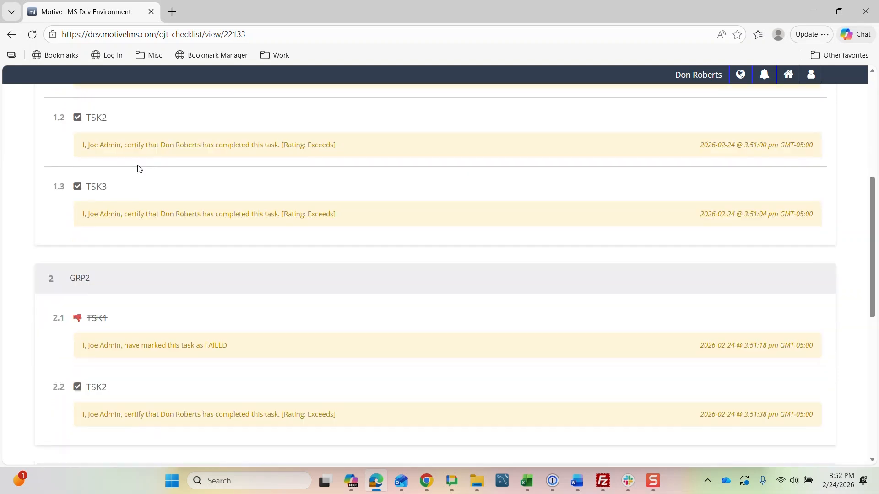
scroll(216, 174, down, 1)
scroll(237, 178, down, 3)
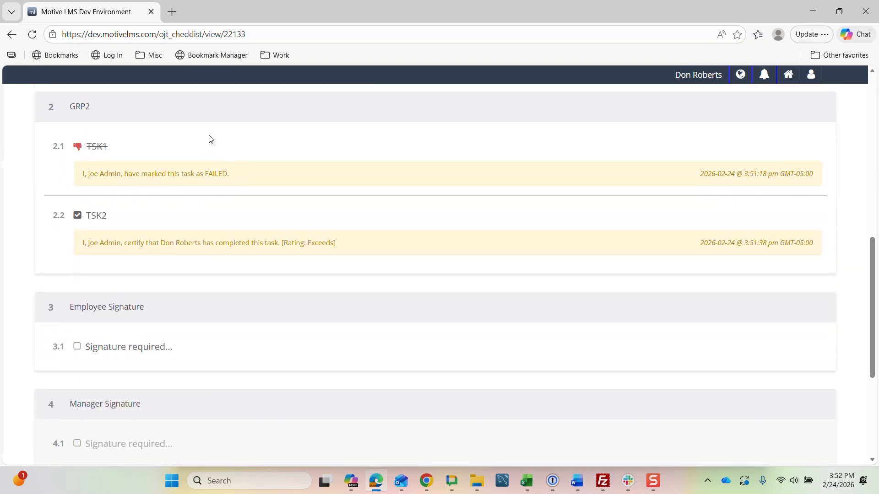
scroll(209, 139, down, 2)
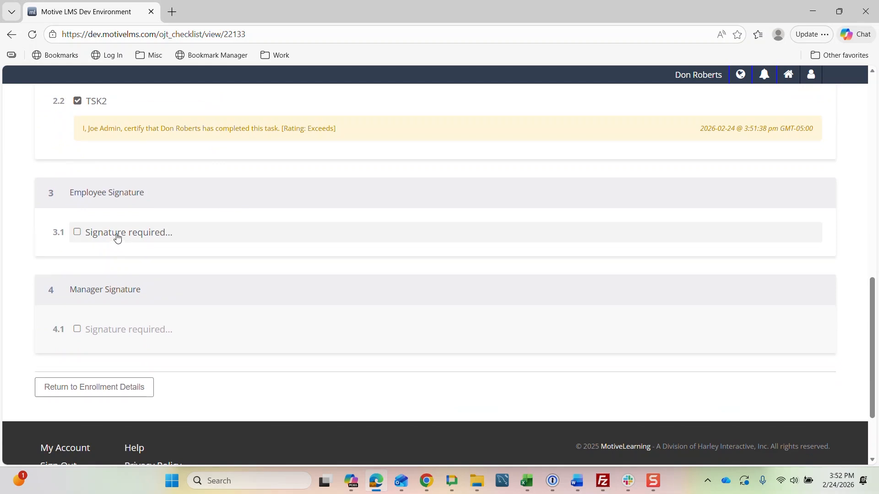
Step: Sign the Employee Signature task by entering "My Signature" as the full name and applying it
click(117, 234)
click(123, 127)
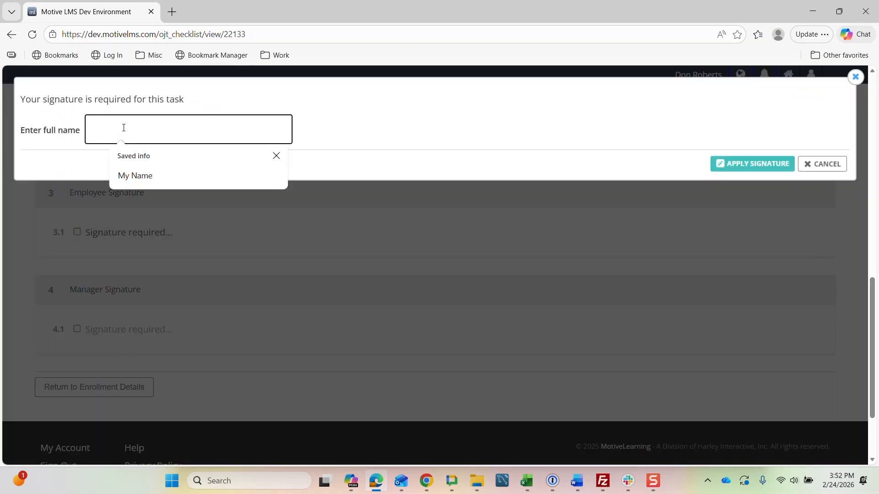
text(My Signature)
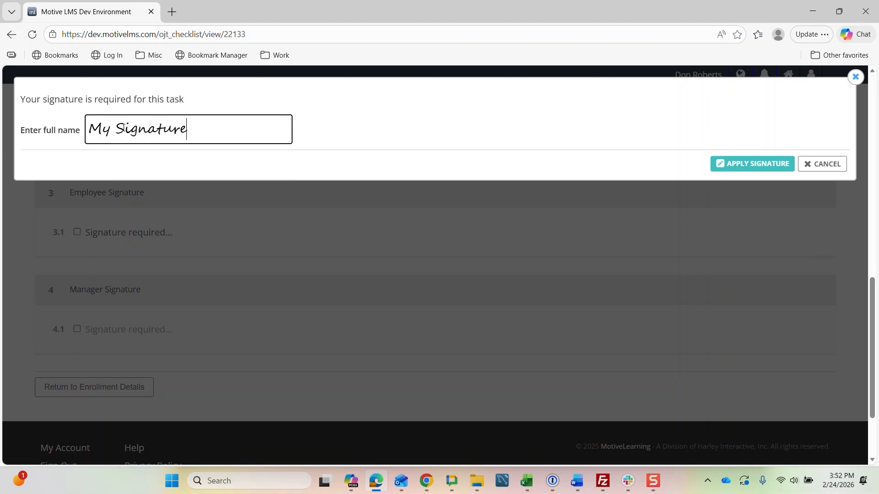
click(750, 169)
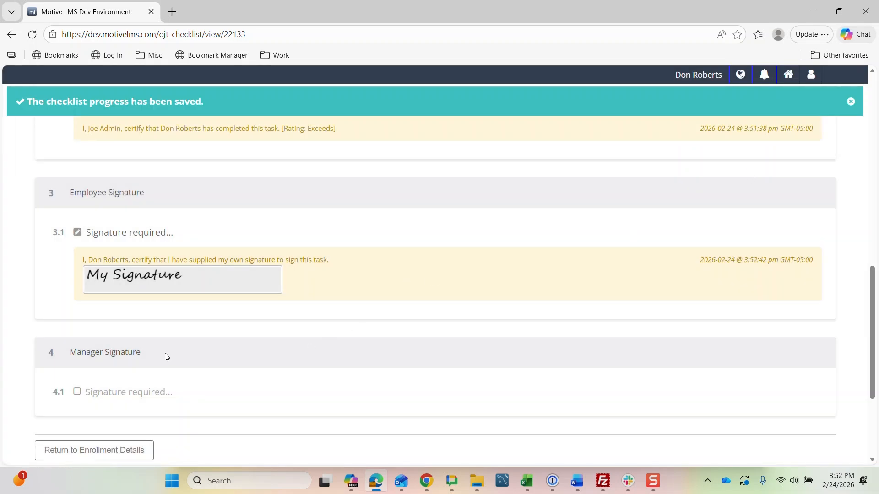
Step: Examine the Manager Signature group and the checklist's overall progress as the learner
scroll(165, 353, down, 3)
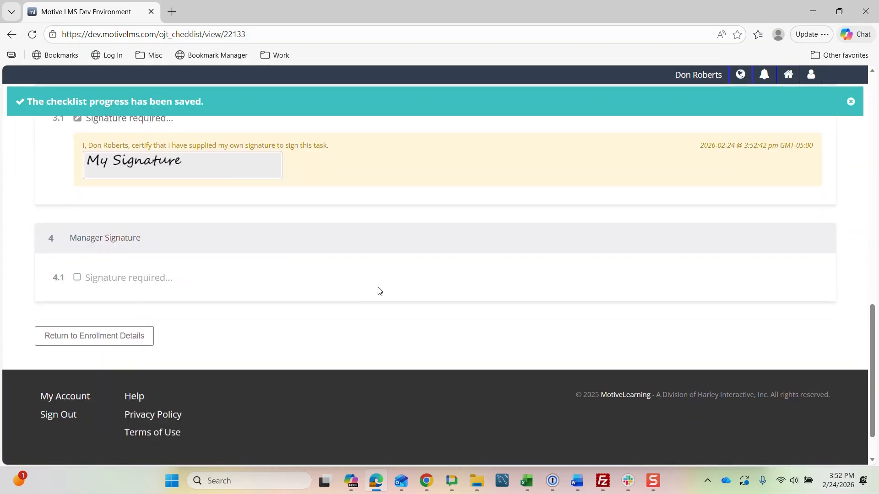
scroll(379, 293, up, 3)
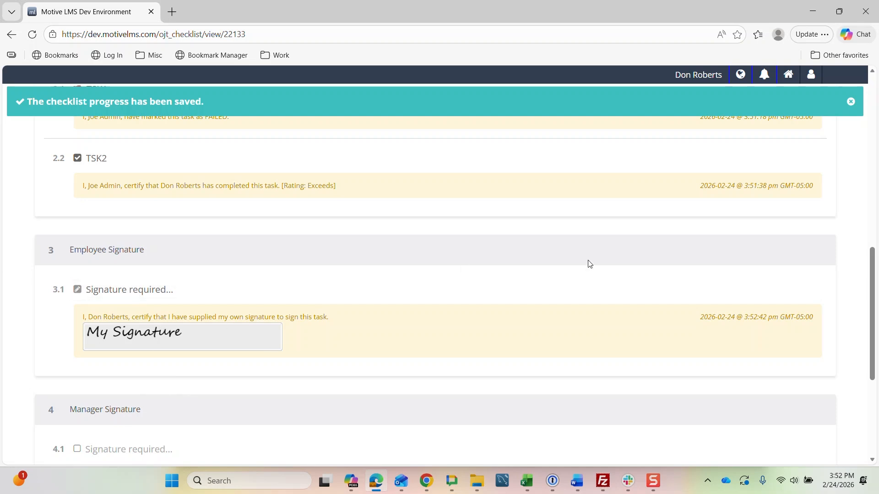
scroll(588, 264, up, 8)
scroll(595, 264, down, 4)
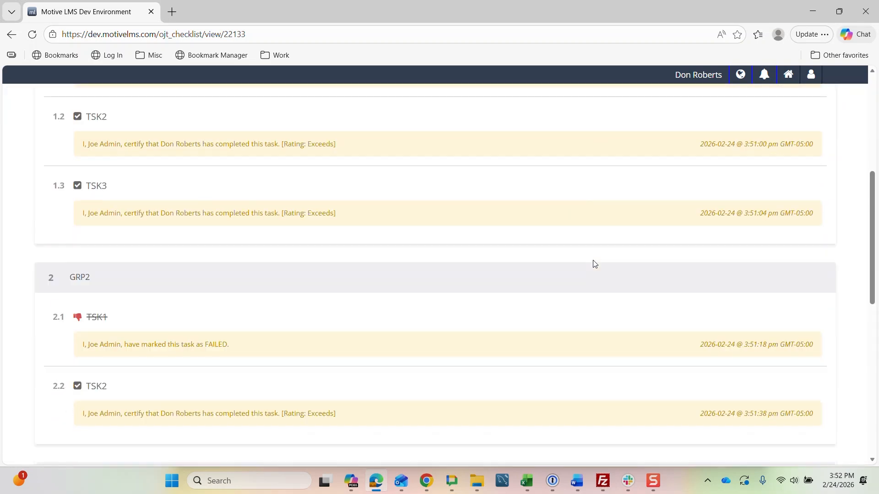
scroll(595, 266, down, 5)
scroll(594, 267, up, 10)
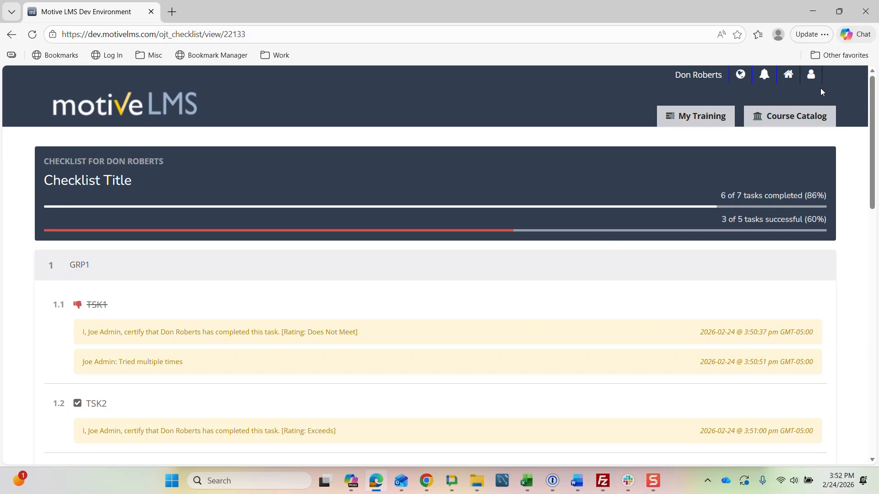
Step: Switch to the administrator account and open the checklist from the learner's "Checklist Title" enrollment
click(808, 75)
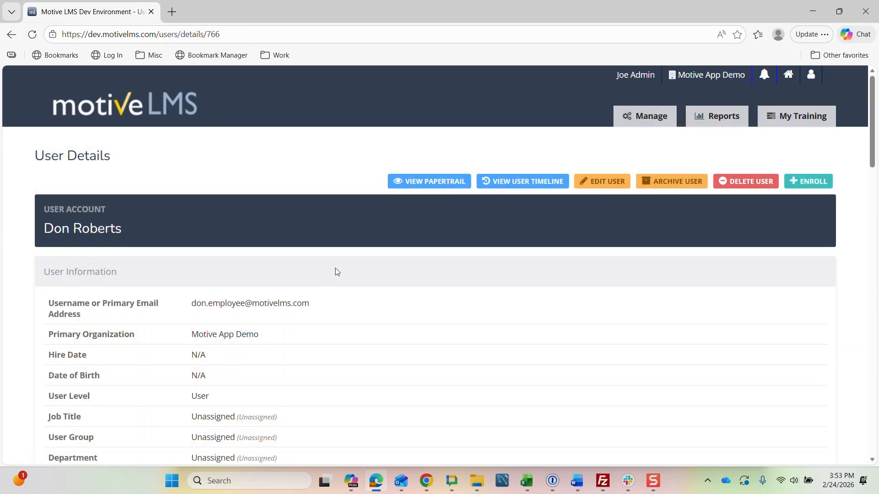
scroll(337, 272, down, 5)
scroll(339, 269, down, 8)
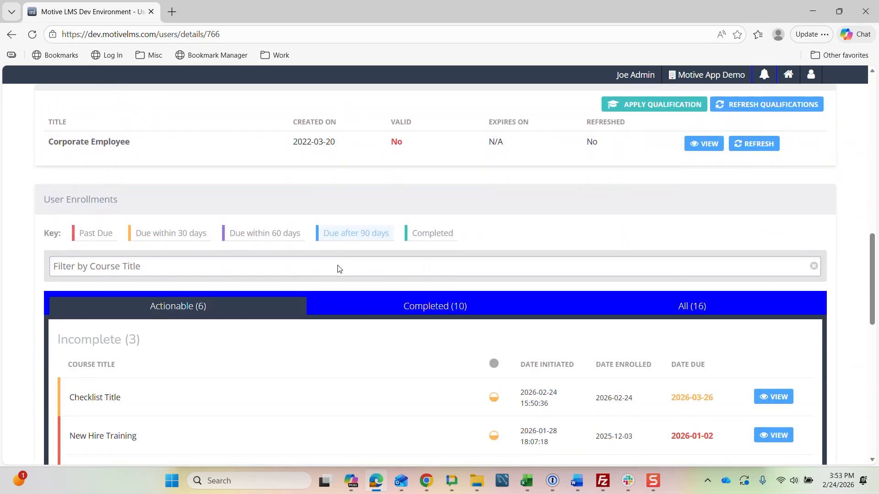
scroll(338, 267, down, 1)
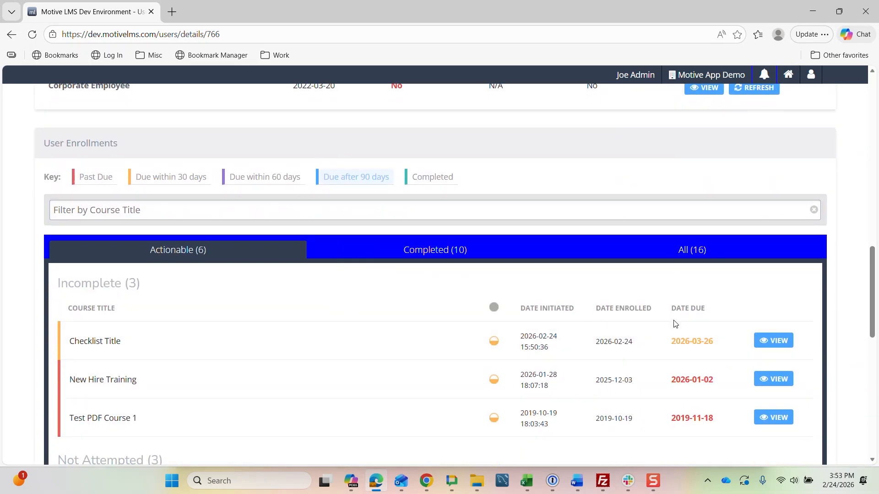
click(773, 341)
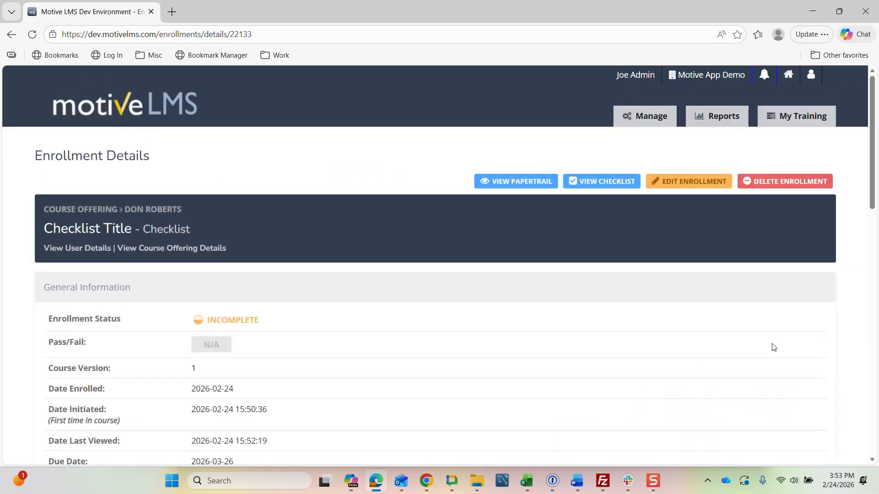
click(609, 184)
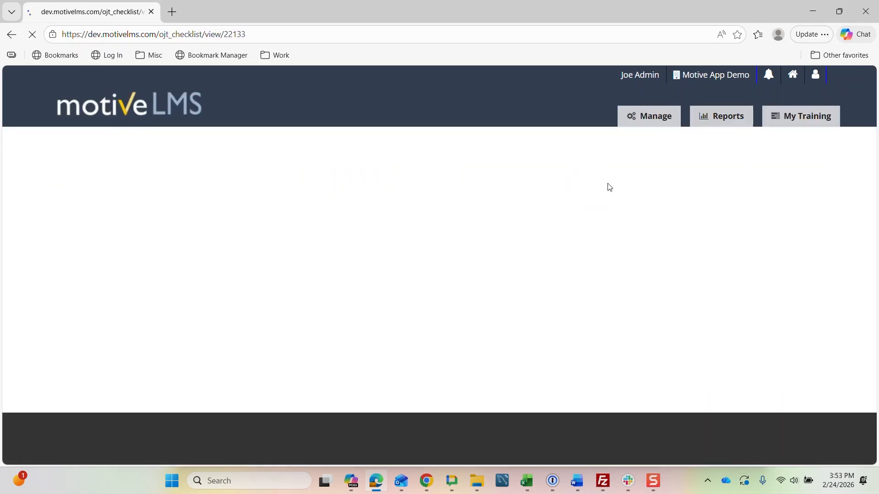
Step: Sign the Manager Signature task with the signature on file and check the checklist's overall progress
scroll(528, 231, down, 6)
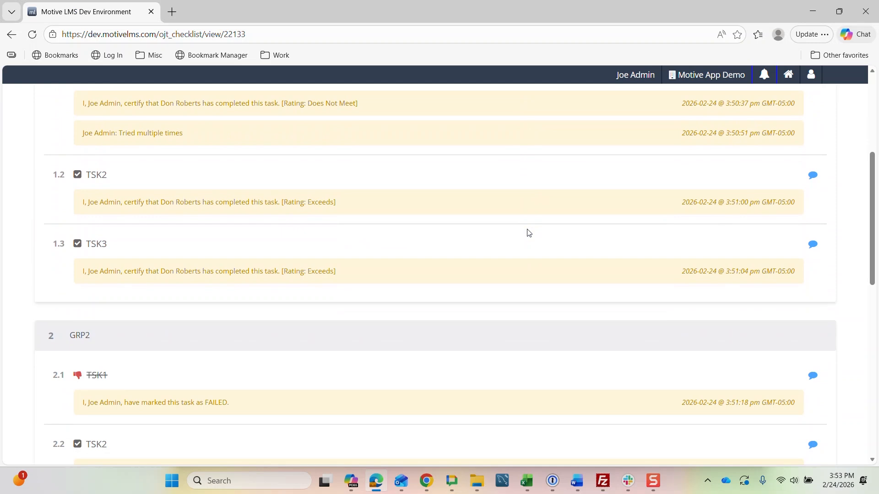
scroll(529, 233, down, 5)
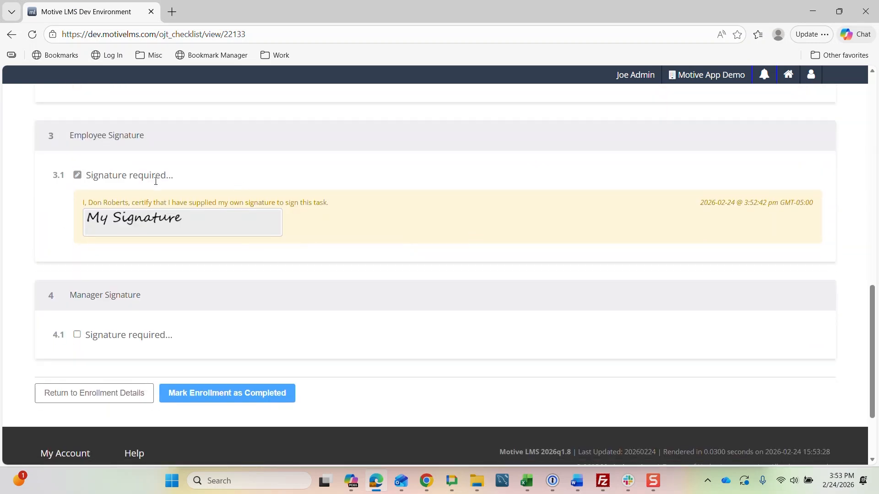
click(77, 334)
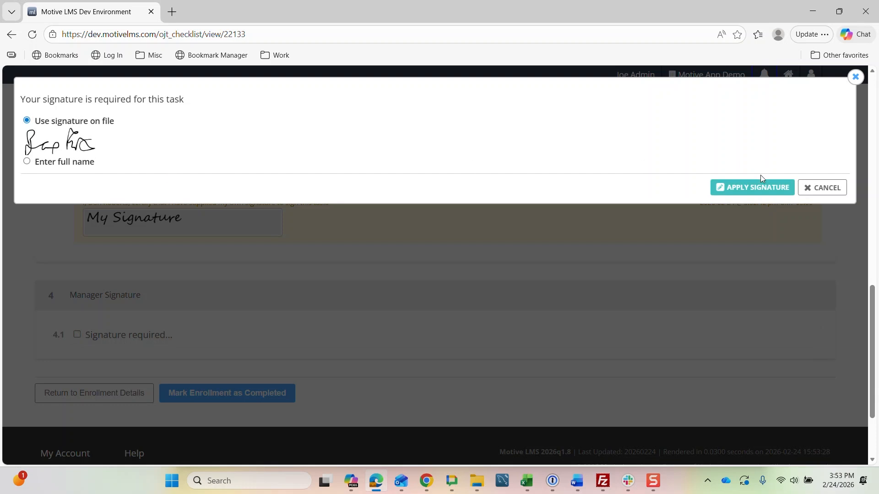
click(759, 188)
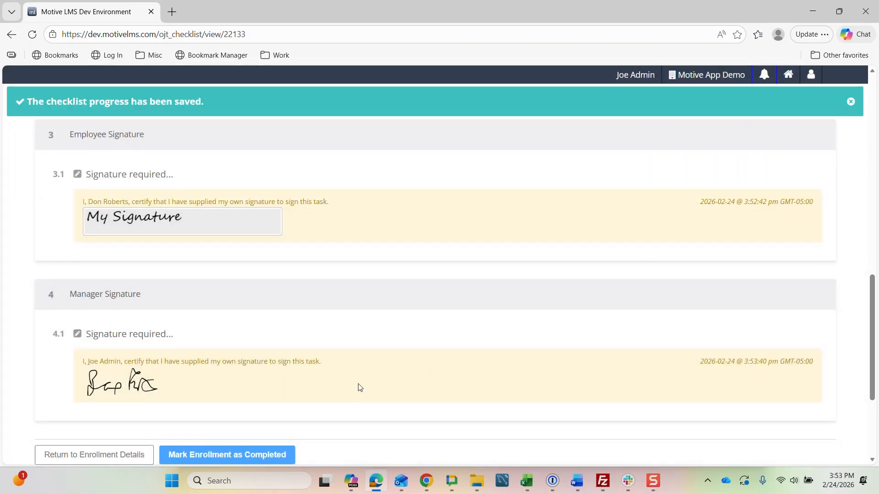
scroll(359, 389, down, 2)
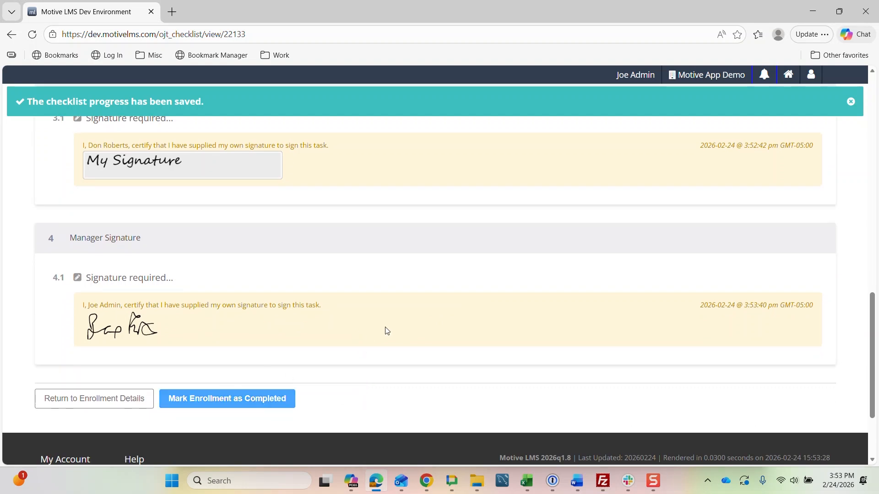
scroll(398, 320, up, 5)
scroll(421, 328, up, 10)
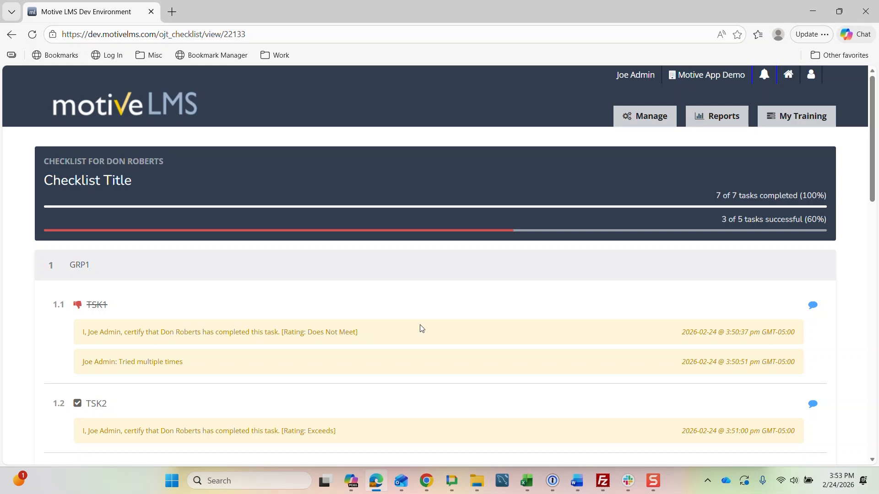
Step: Uncheck the failed TSK1 in GRP2 to remove its completion status
scroll(421, 328, down, 6)
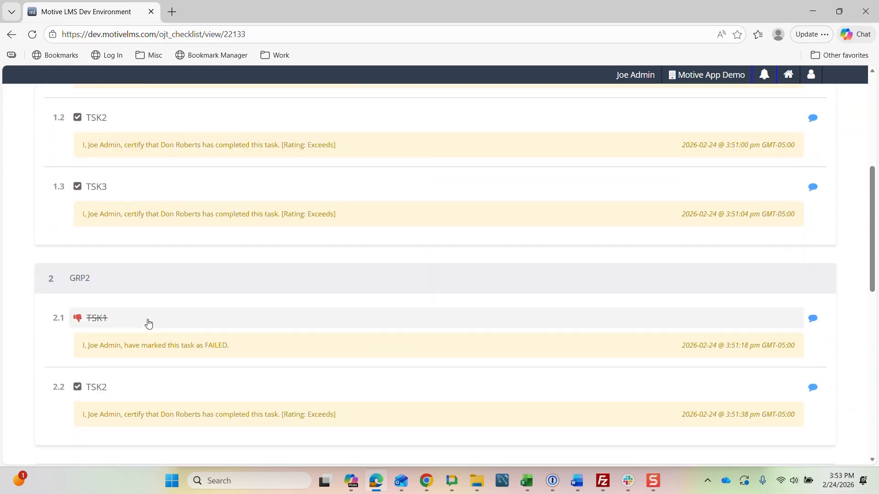
click(149, 324)
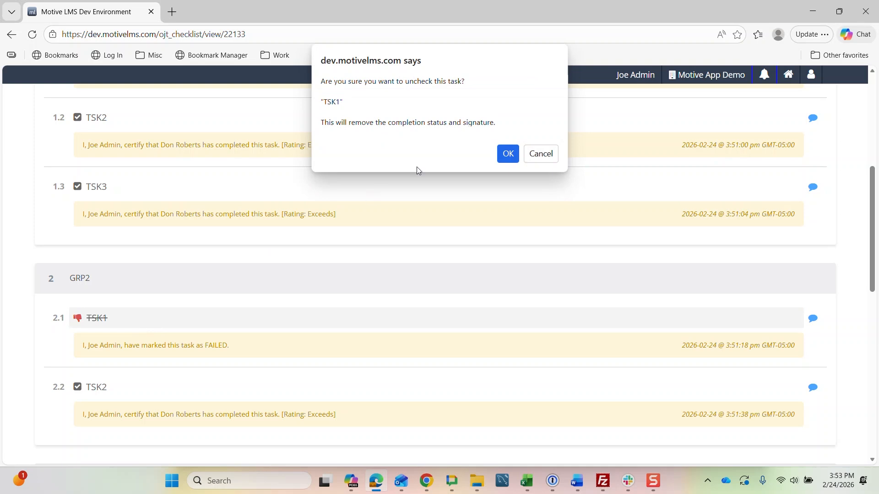
click(506, 155)
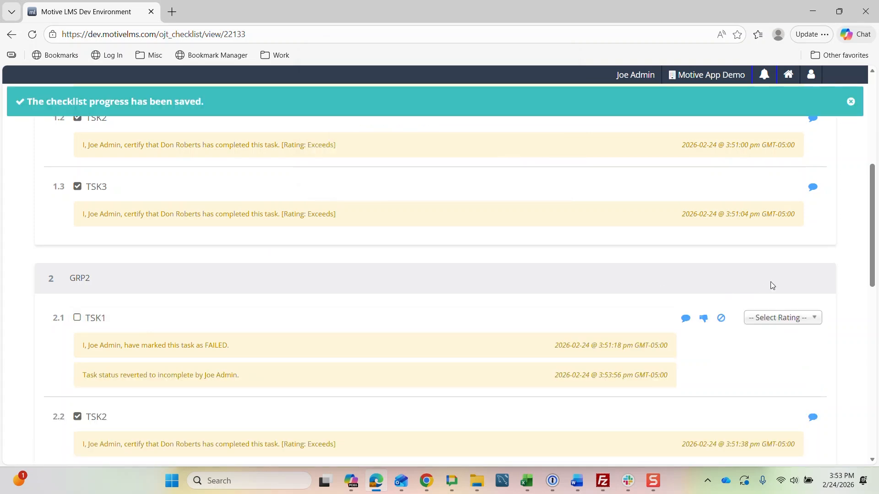
Step: Rate TSK1 in GRP2 as "Meets Expectations", certify the rating, and review the updated checklist
click(780, 318)
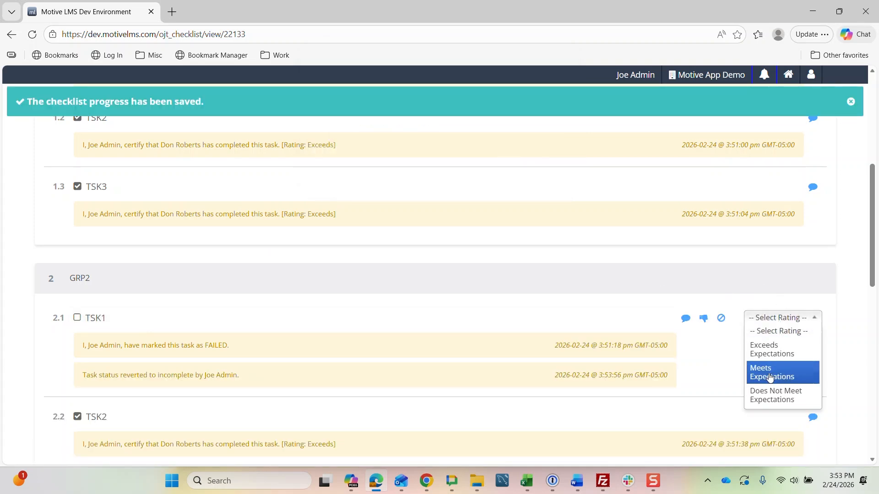
click(770, 377)
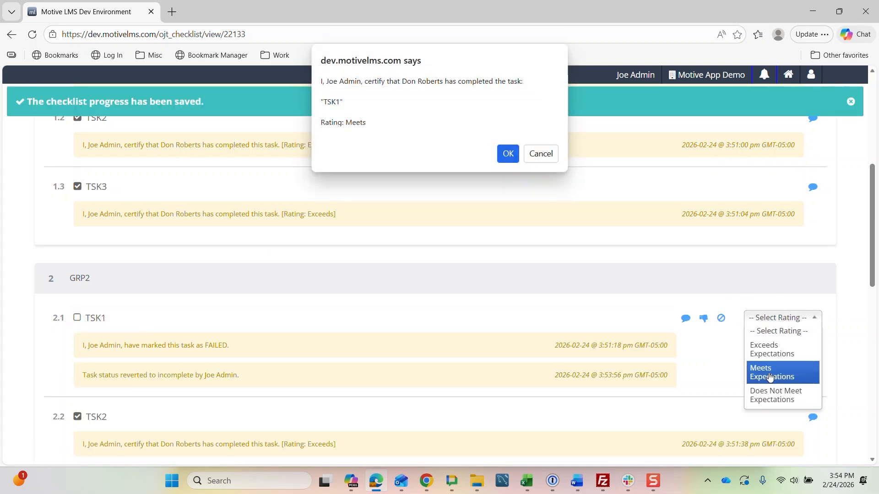
click(506, 155)
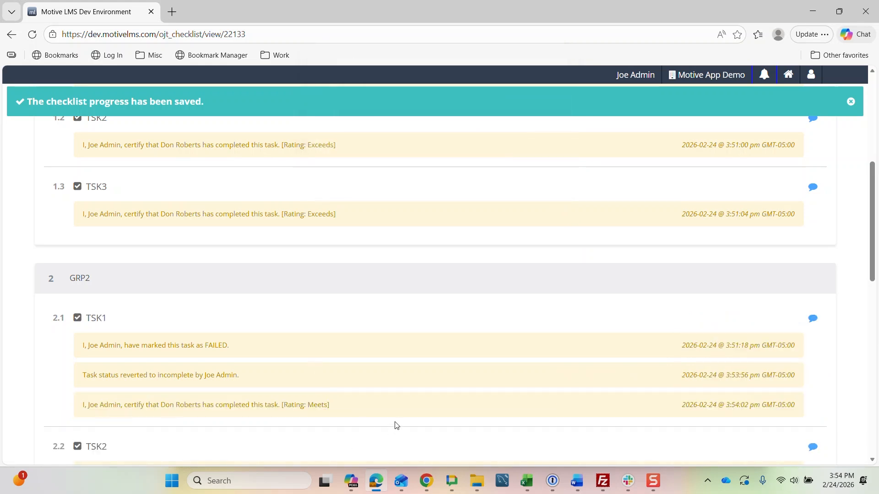
scroll(397, 423, up, 5)
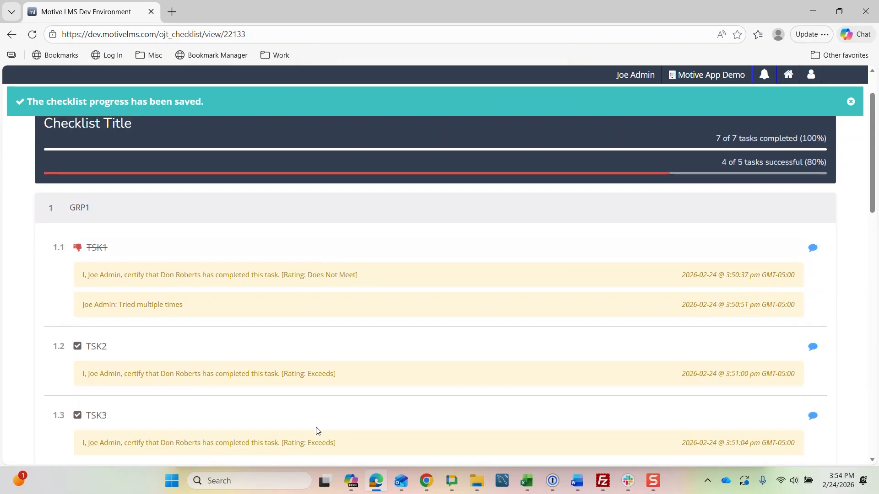
scroll(306, 297, down, 15)
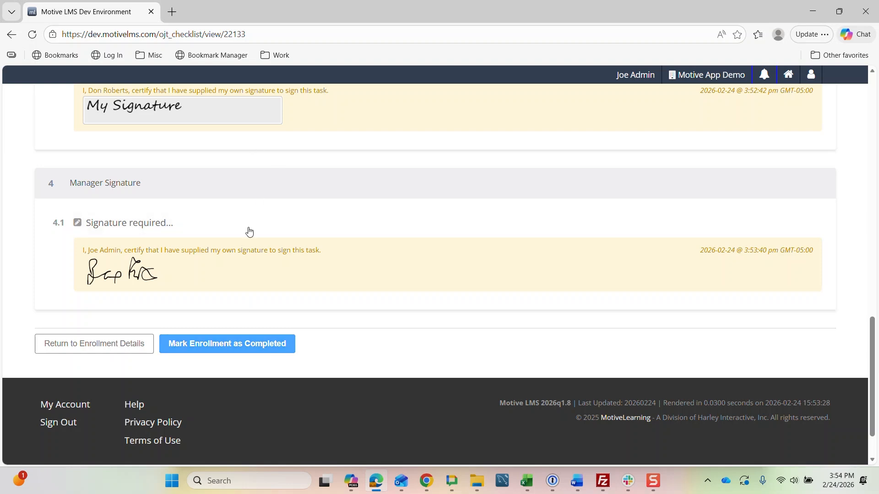
Step: Mark the learner's checklist enrollment as completed, confirm the completion, and check the enrollment details
click(234, 347)
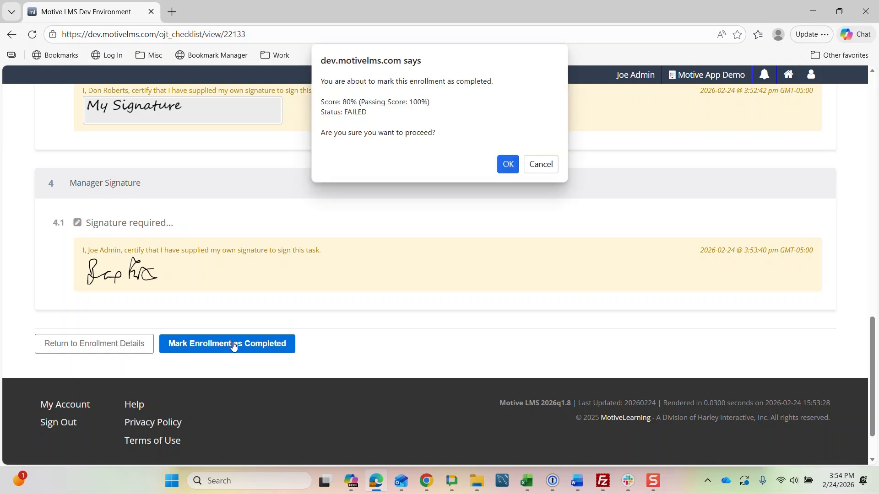
click(508, 164)
scroll(314, 301, down, 1)
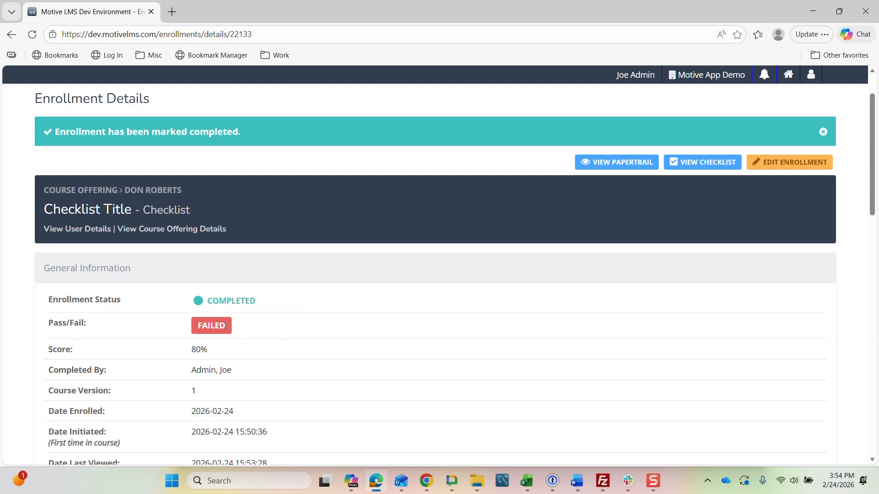
Step: Open the completed checklist from the enrollment details and review its progress, task ratings, status history, and employee and manager signatures
click(705, 168)
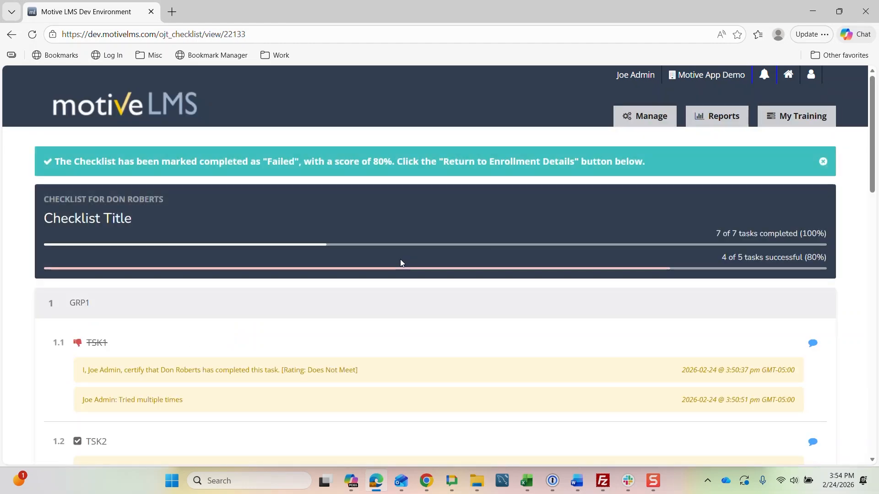
scroll(402, 262, down, 2)
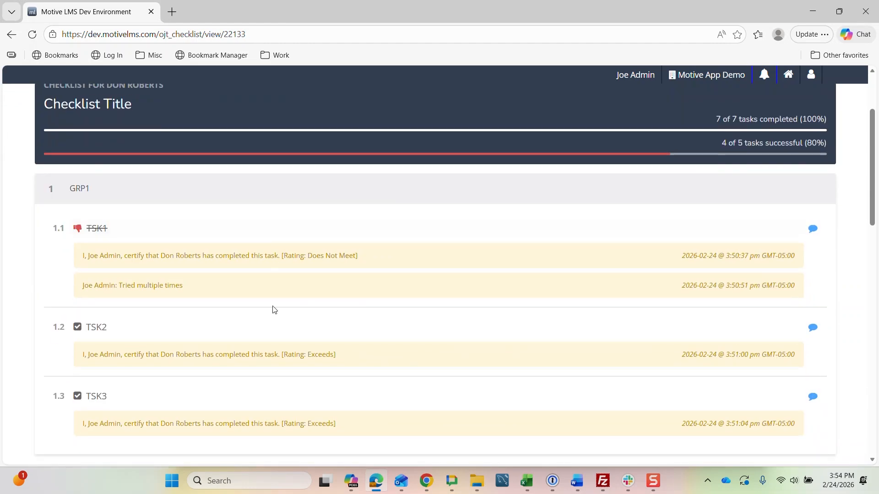
scroll(276, 259, down, 2)
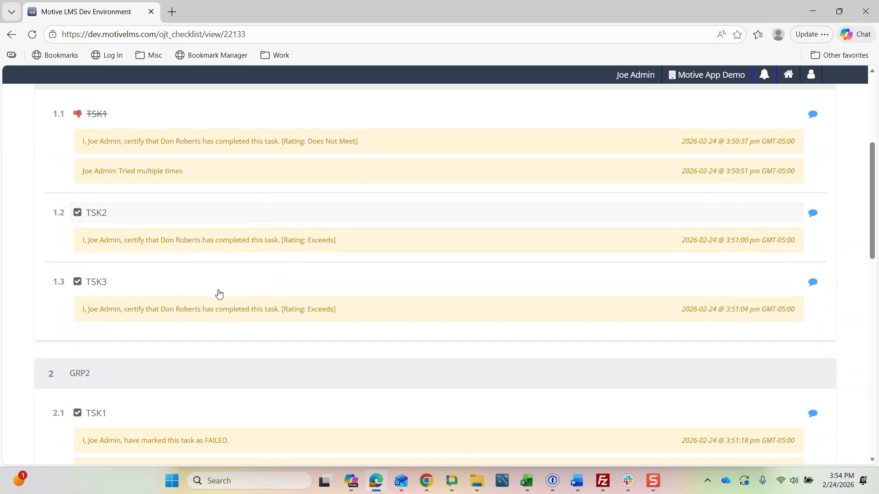
scroll(176, 293, down, 2)
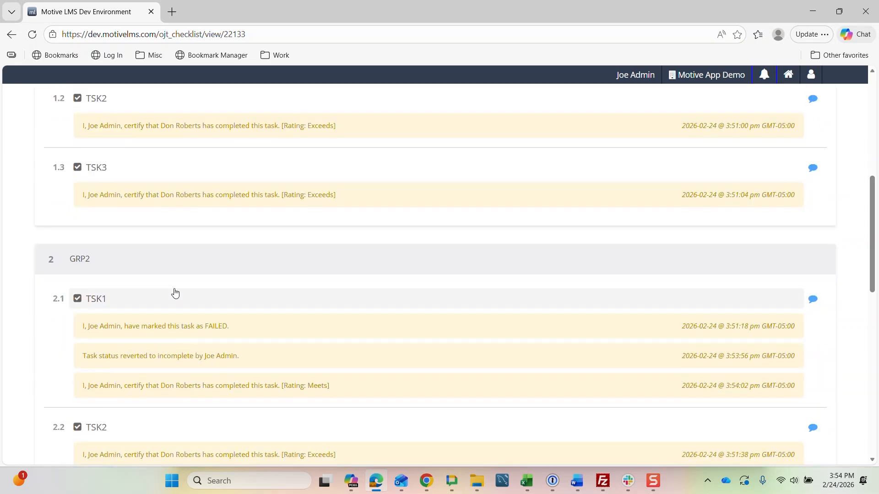
scroll(173, 307, down, 2)
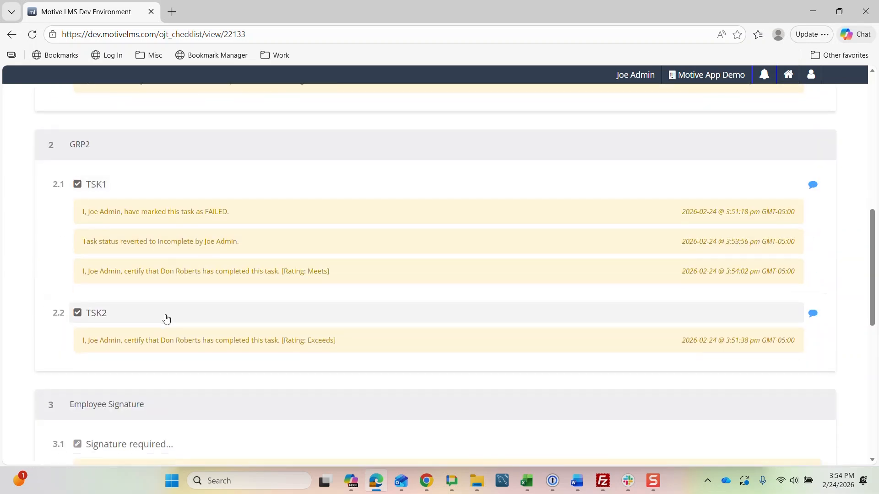
scroll(178, 320, down, 2)
scroll(221, 331, down, 2)
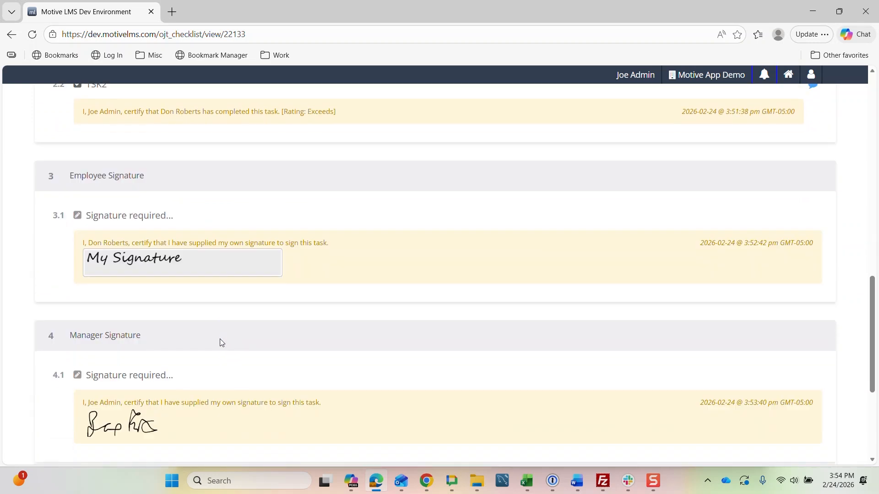
scroll(226, 362, down, 3)
scroll(247, 359, up, 6)
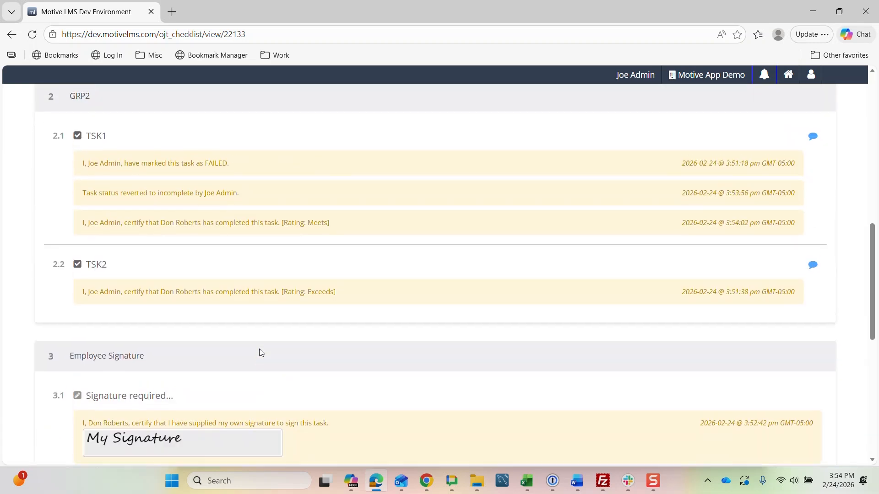
scroll(261, 352, up, 10)
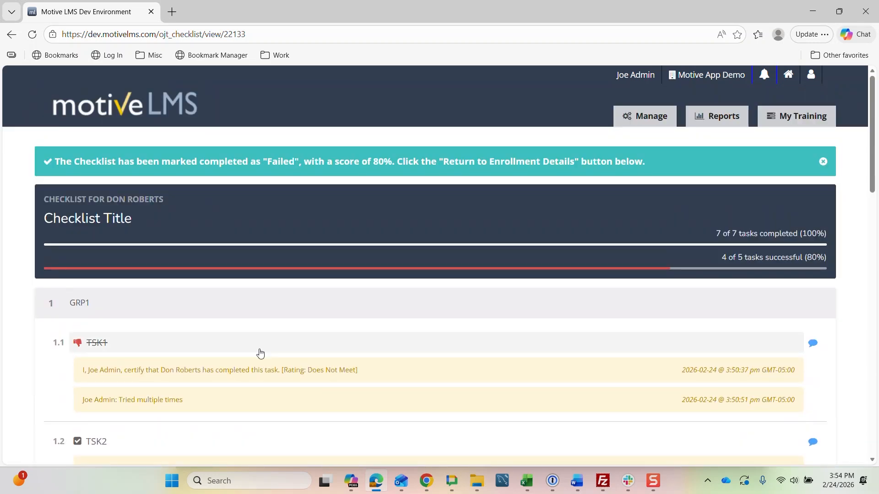